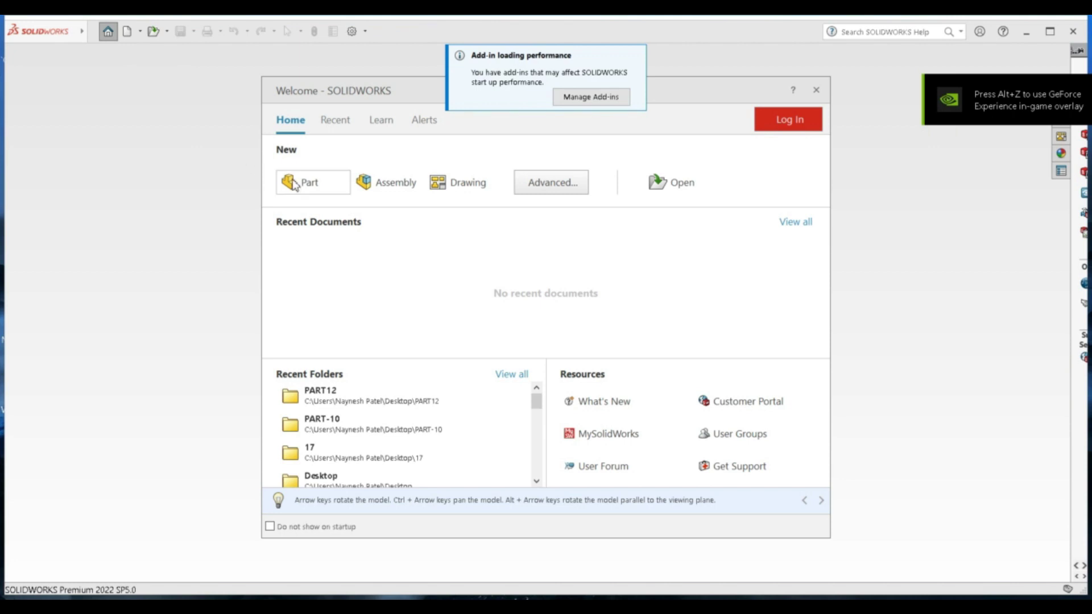
Create a new blank part document from the Welcome dialog
click(295, 182)
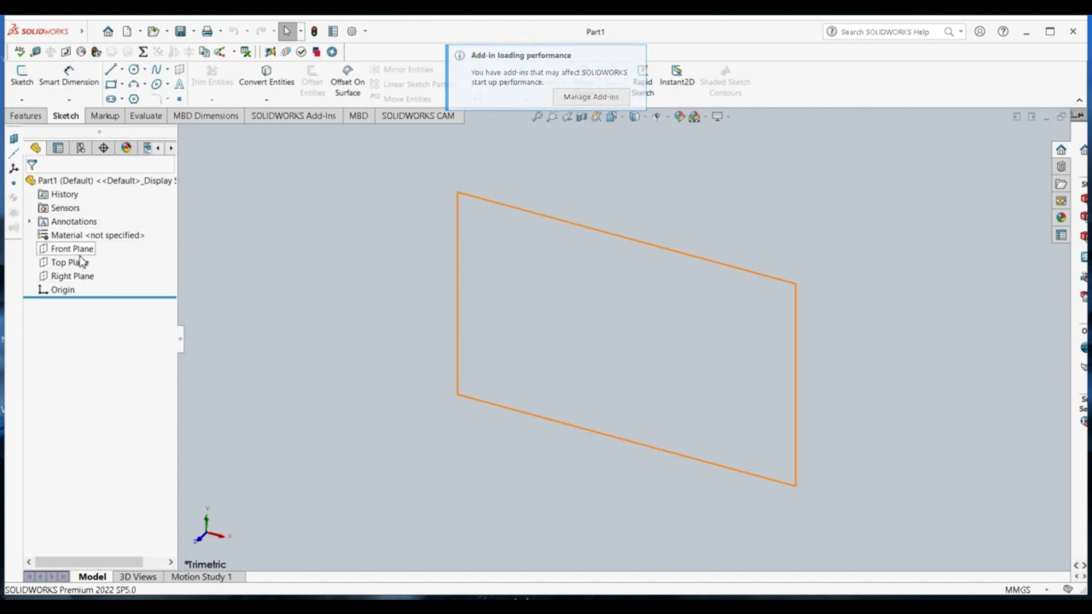
Start a sketch on the Front Plane, viewed face-on, with the Line tool active
click(74, 249)
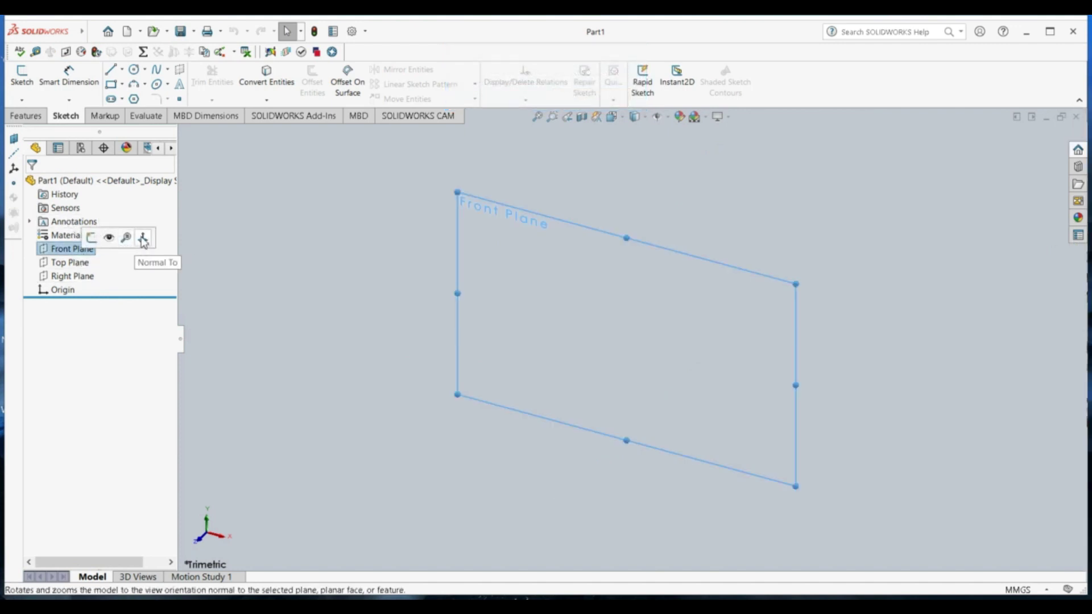
click(143, 238)
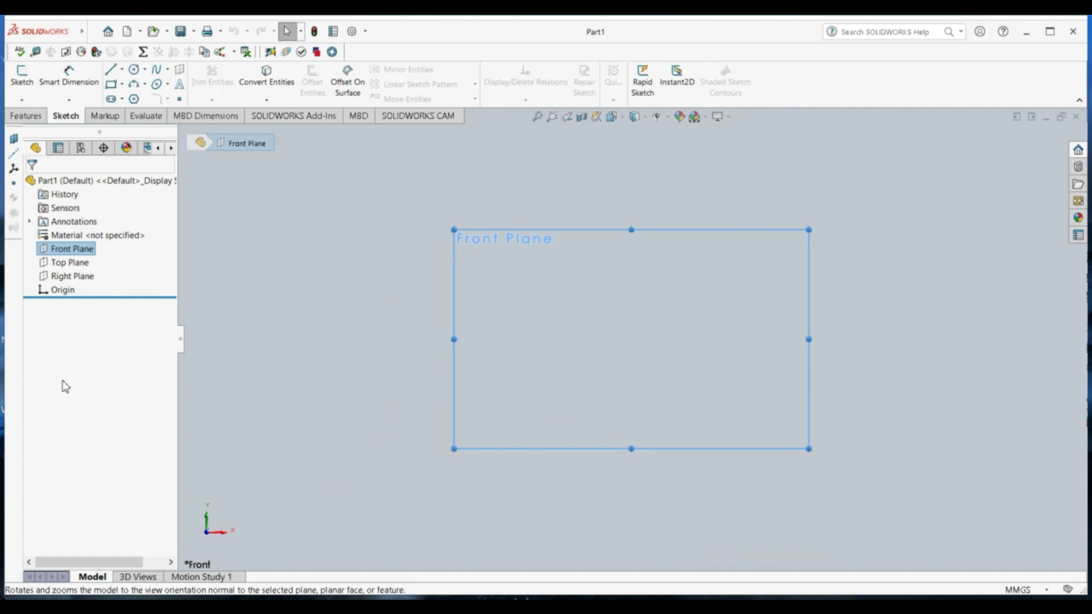
click(109, 69)
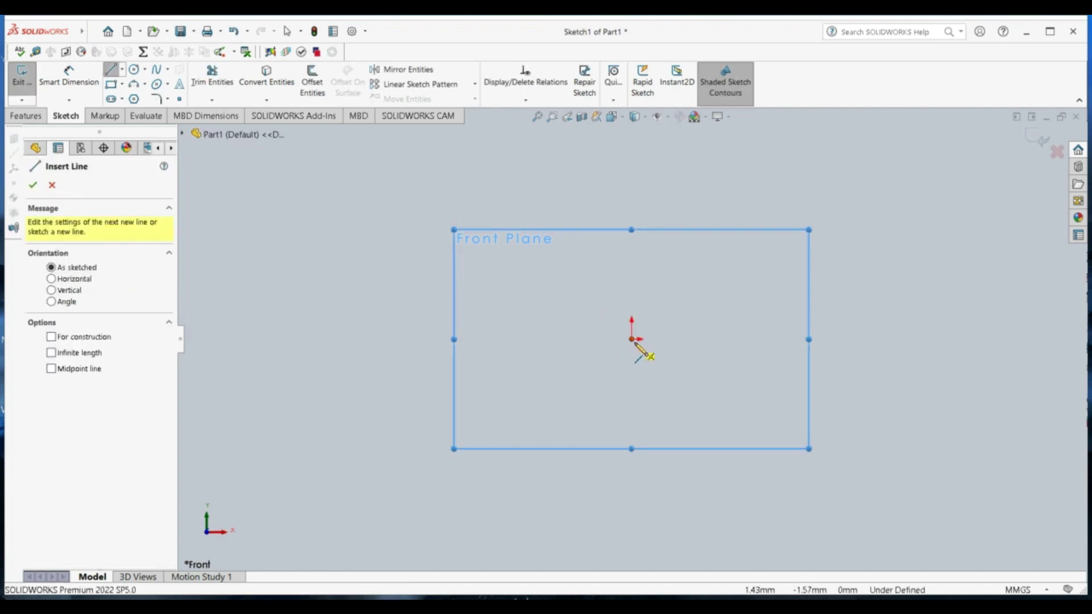
Draw a 15 mm horizontal base line left from the origin and check its length with Smart Dimension
click(631, 340)
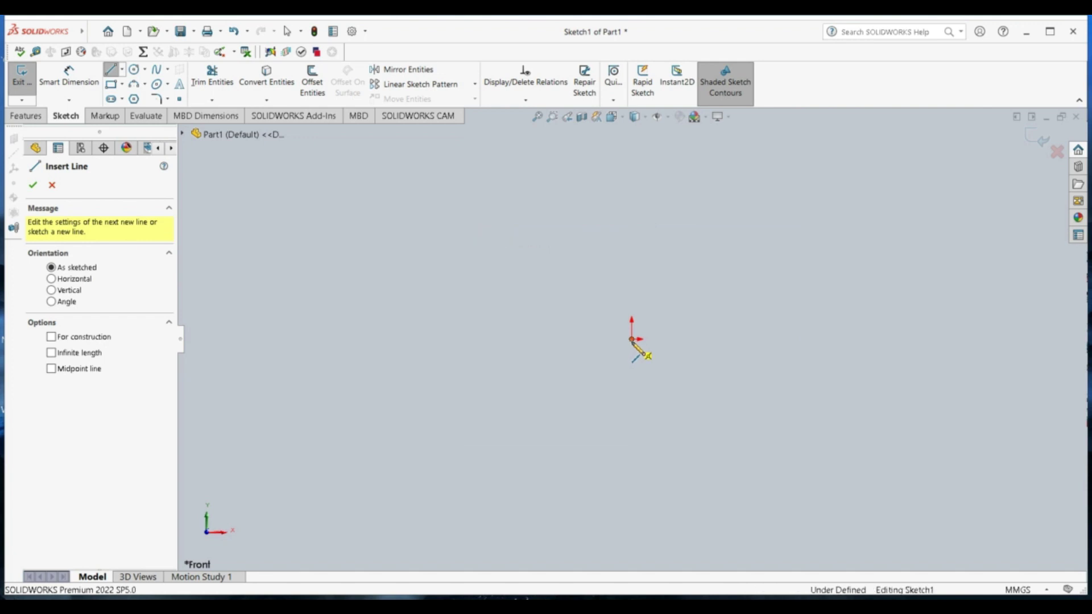
click(515, 339)
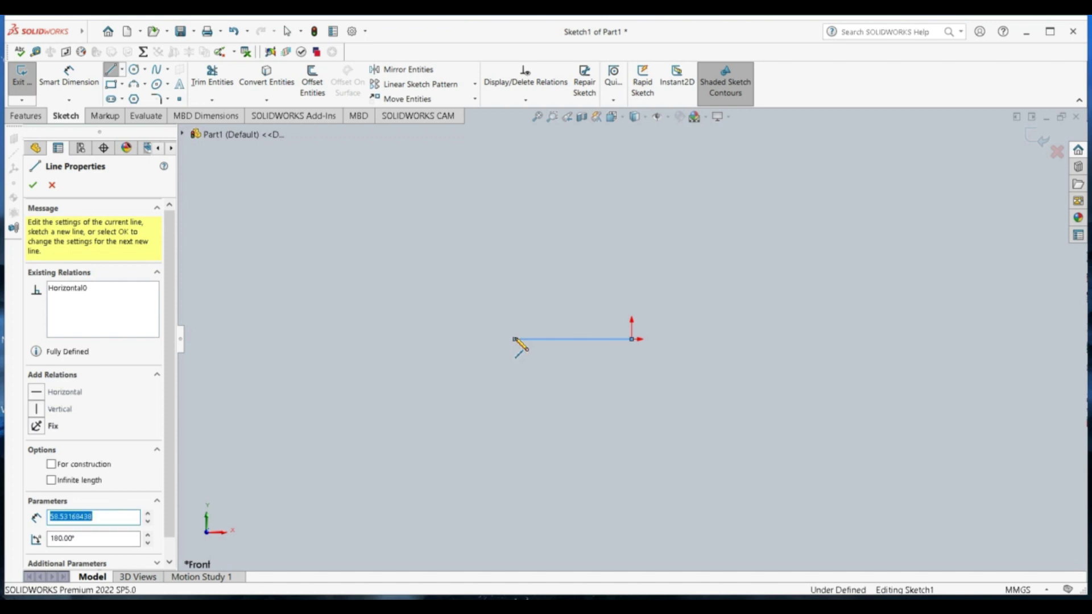
text(15)
key(Return)
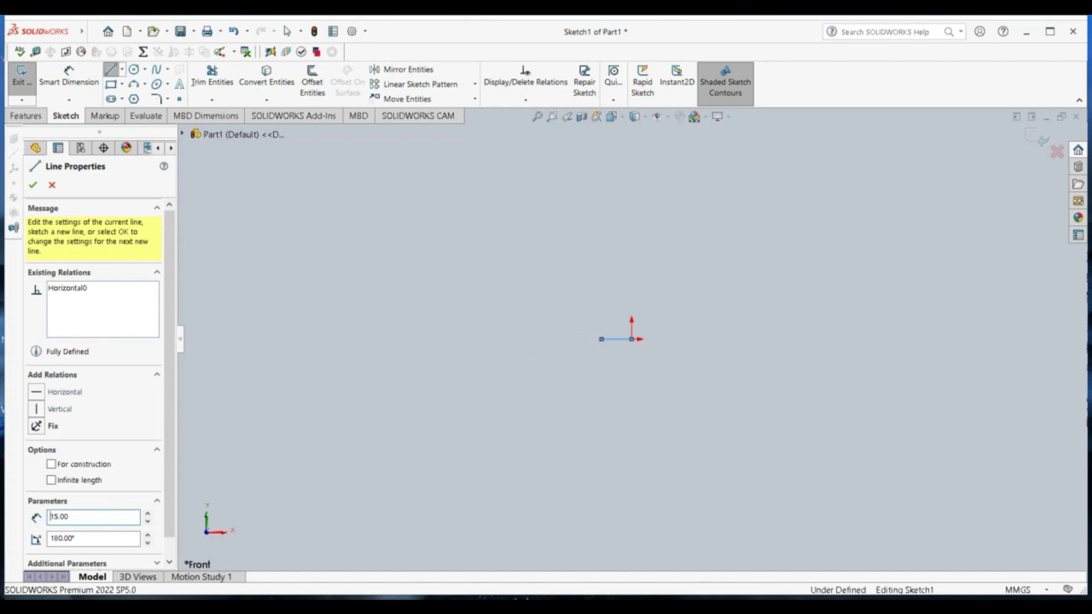
key(Escape)
key(Escape)
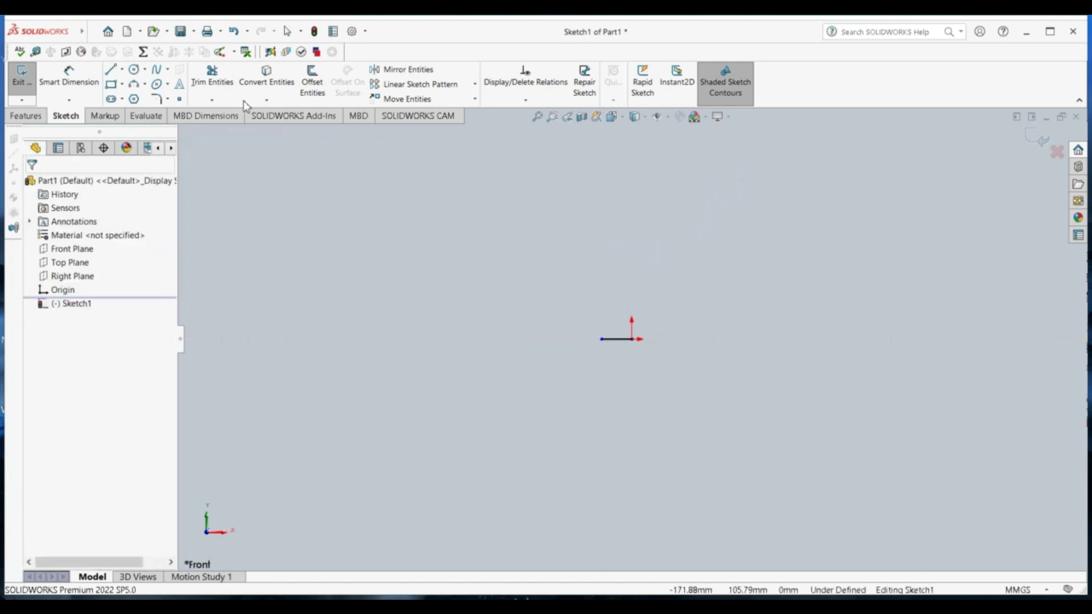
click(69, 77)
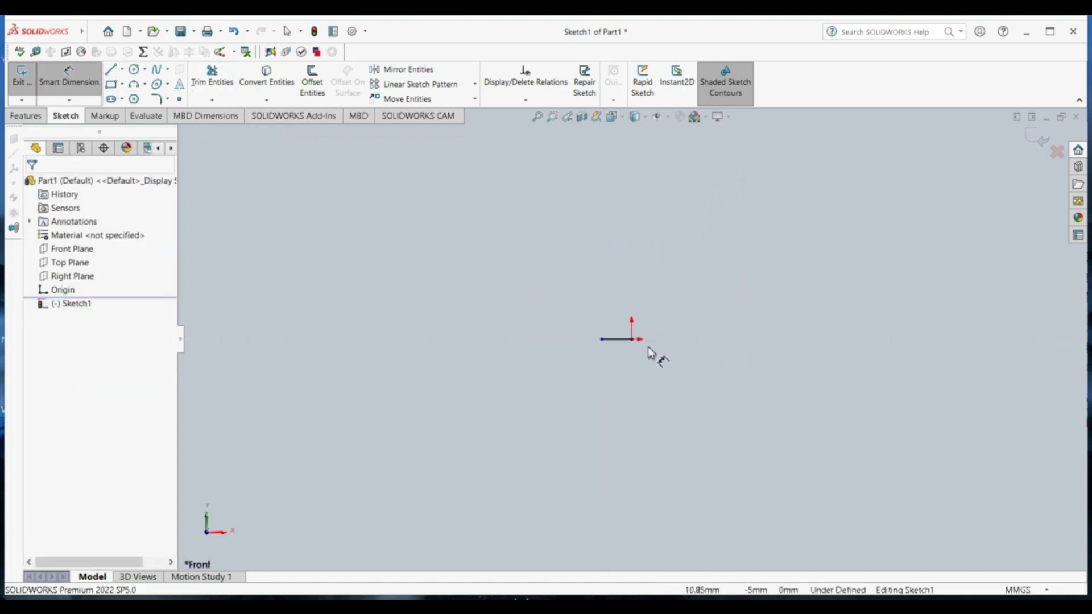
click(618, 339)
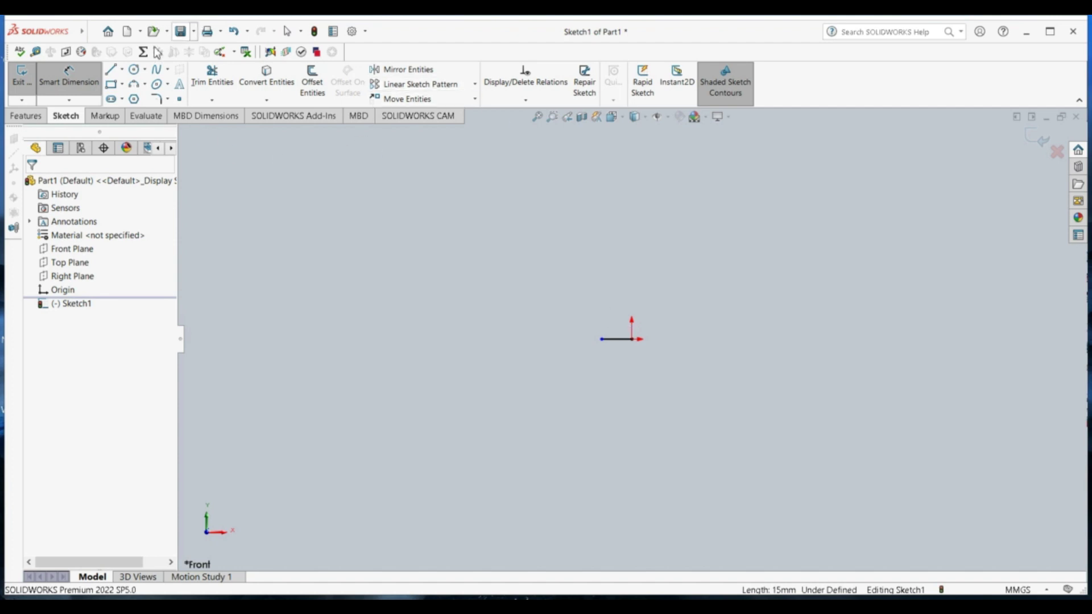
click(112, 69)
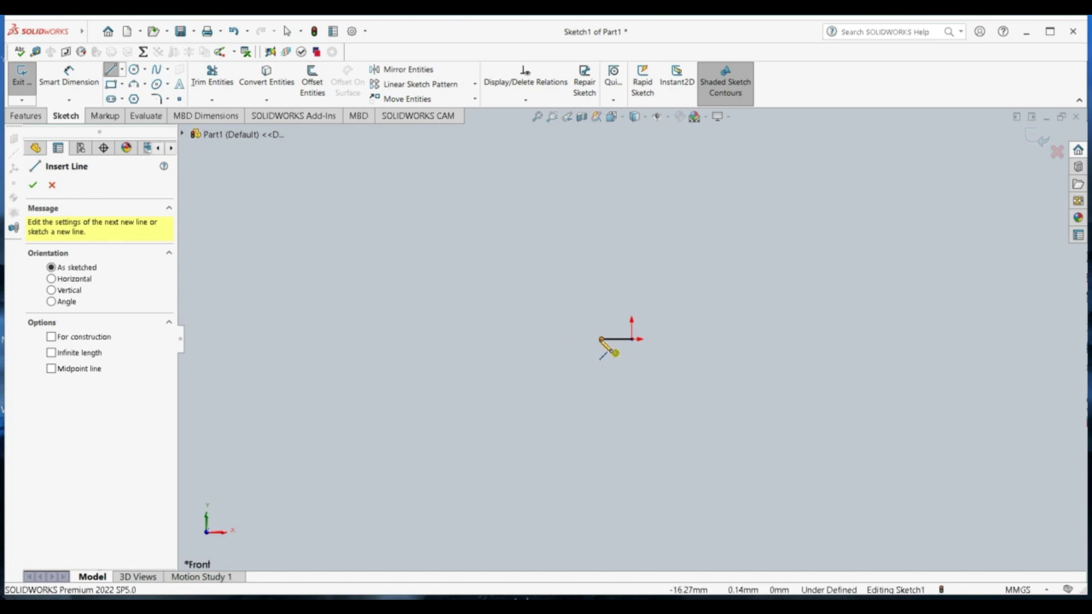
Draw a 3 mm vertical line up from the base line's left end, then cancel a tangent-arc attempt
drag(602, 340, 602, 310)
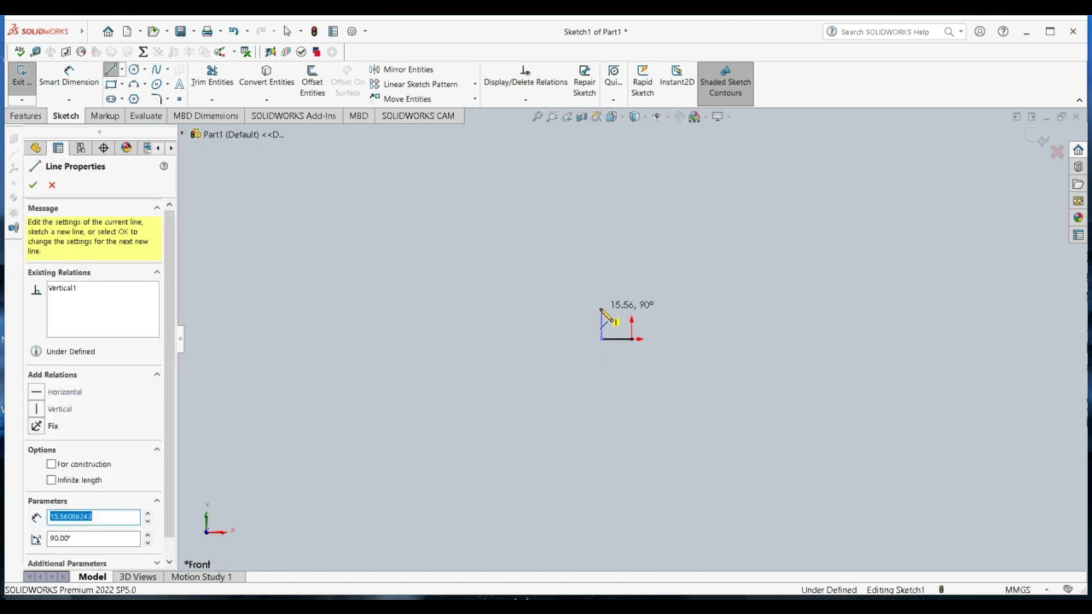
text(3)
key(Return)
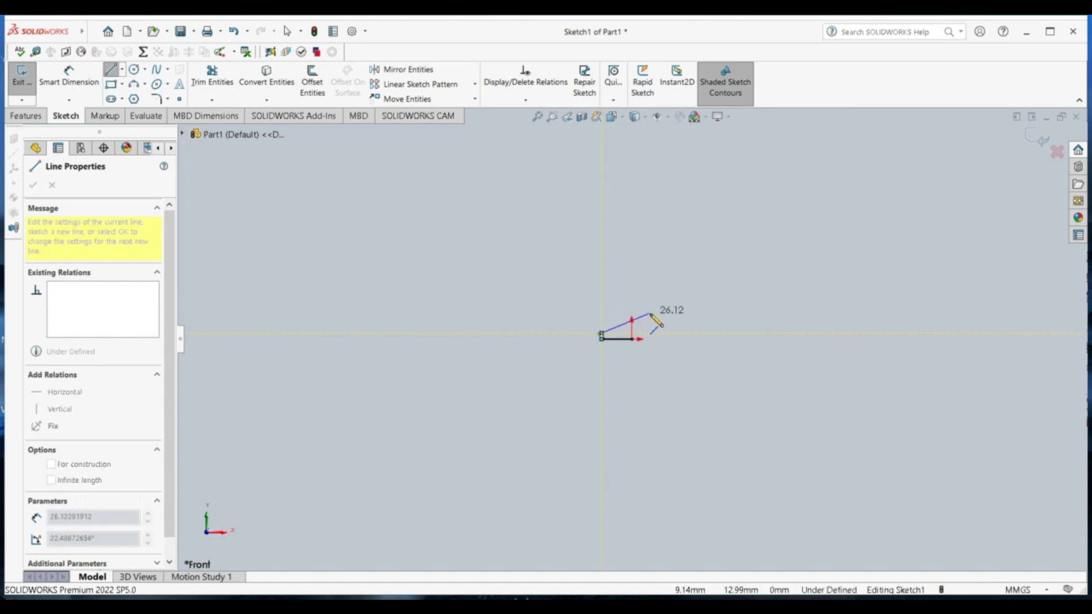
key(ctrl+z)
key(a)
scroll(620, 341, down, 5)
scroll(608, 344, down, 2)
scroll(603, 348, down, 2)
key(Escape)
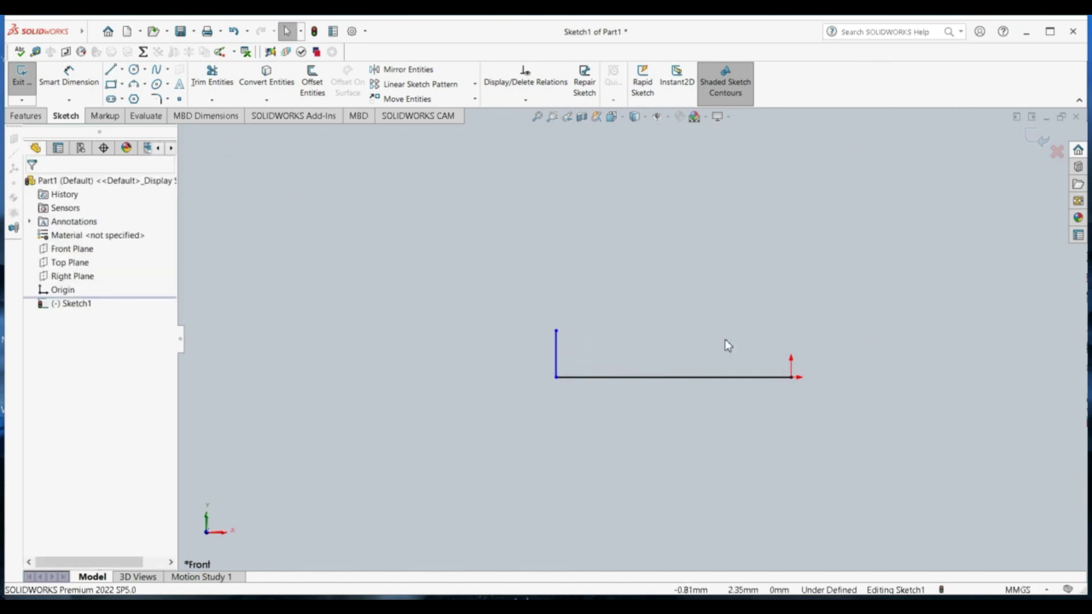
Draw a helper triangle of 2 mm horizontal and 2 mm vertical lines closed by a diagonal
click(112, 70)
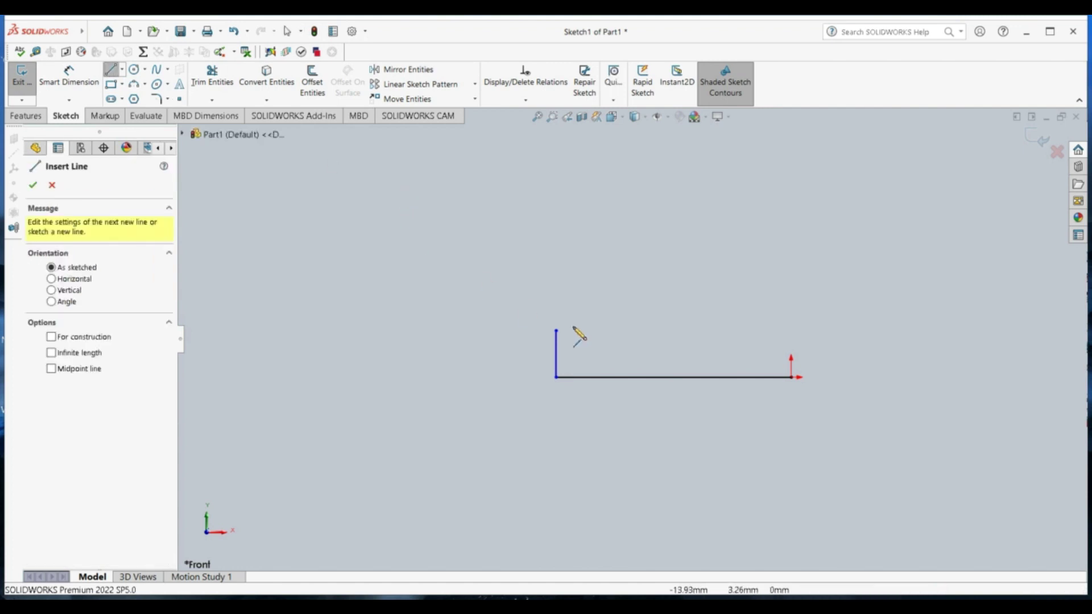
click(556, 330)
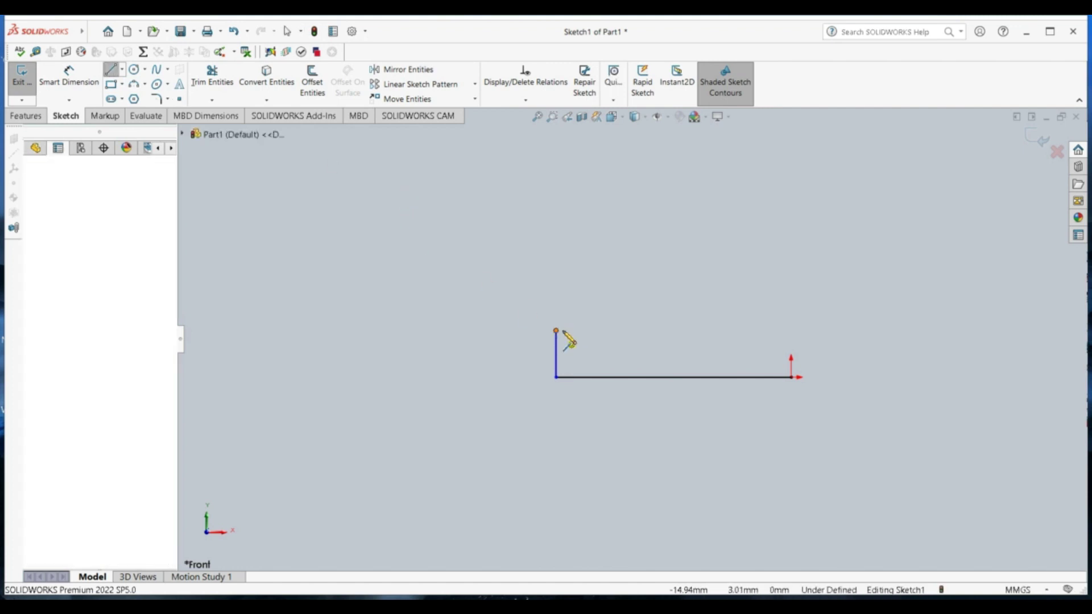
double_click(613, 330)
text(2)
key(Return)
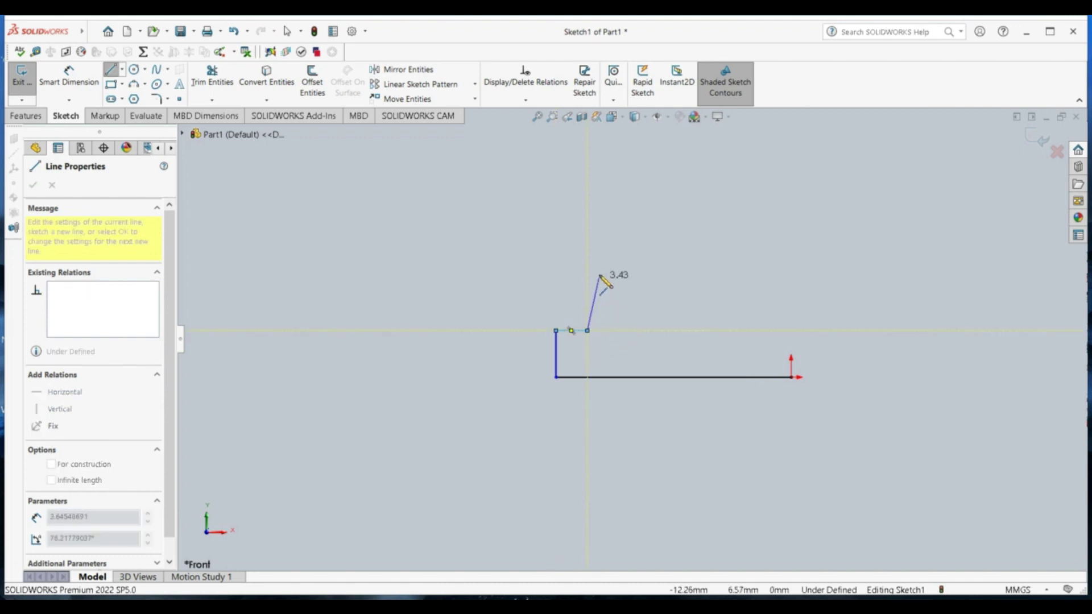
double_click(589, 234)
text(2)
key(Return)
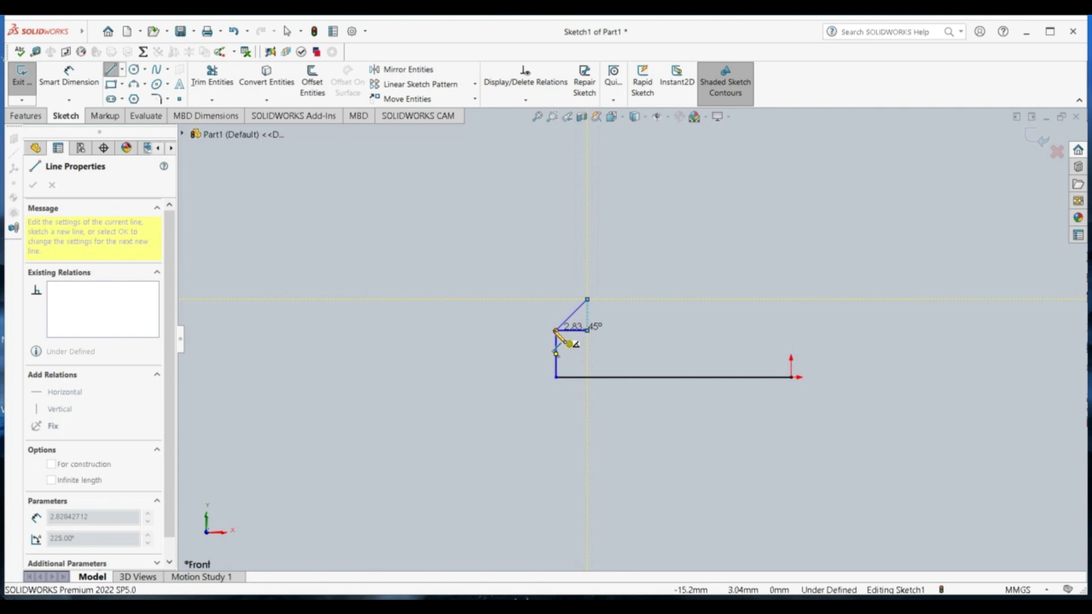
click(557, 331)
key(Escape)
key(Escape)
Delete the horizontal and vertical helper lines, leaving only the 45° diagonal
click(576, 332)
key(Delete)
click(589, 329)
key(Delete)
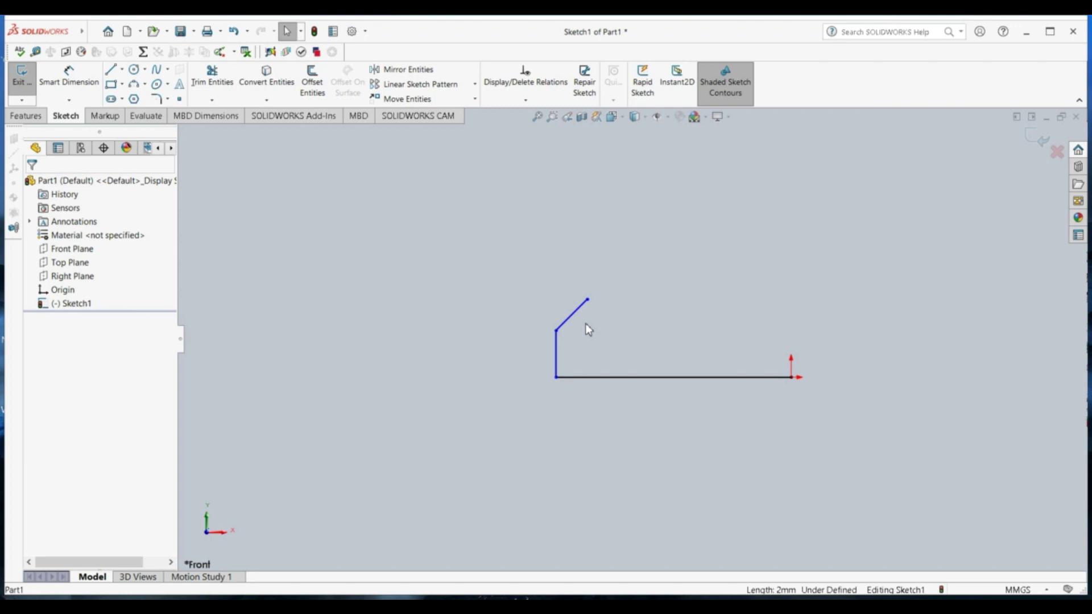
Draw a 13 mm horizontal line from the diagonal's top and an 8.97 mm vertical riser
click(111, 69)
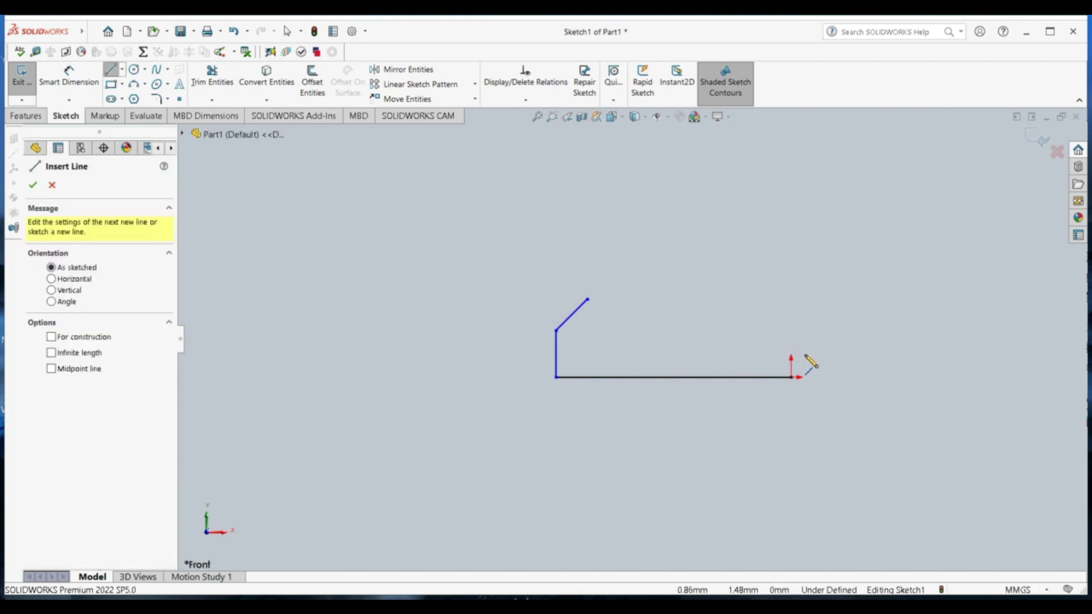
click(588, 299)
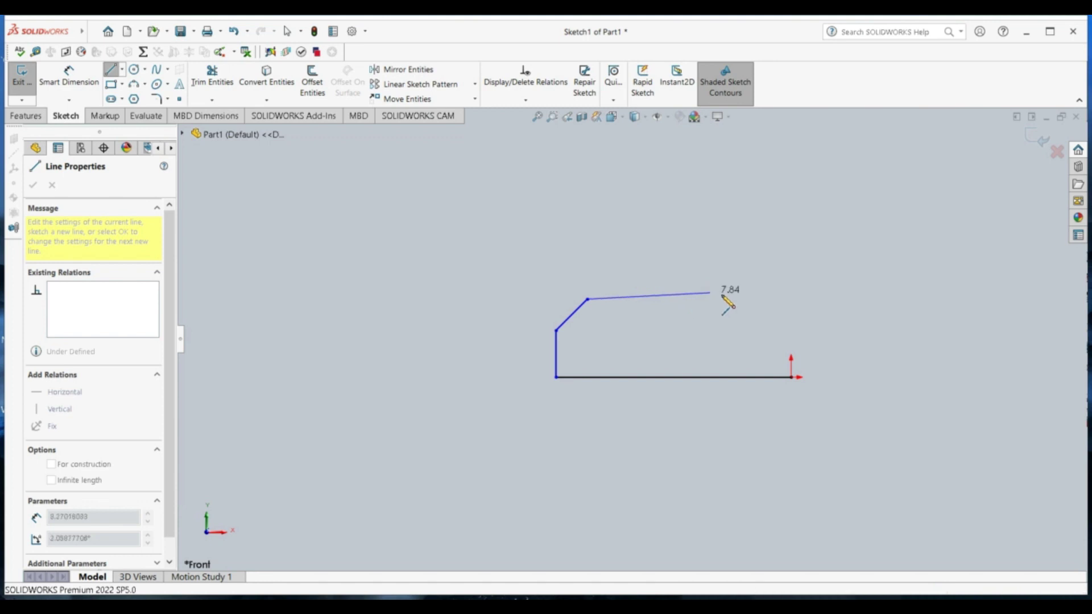
click(751, 299)
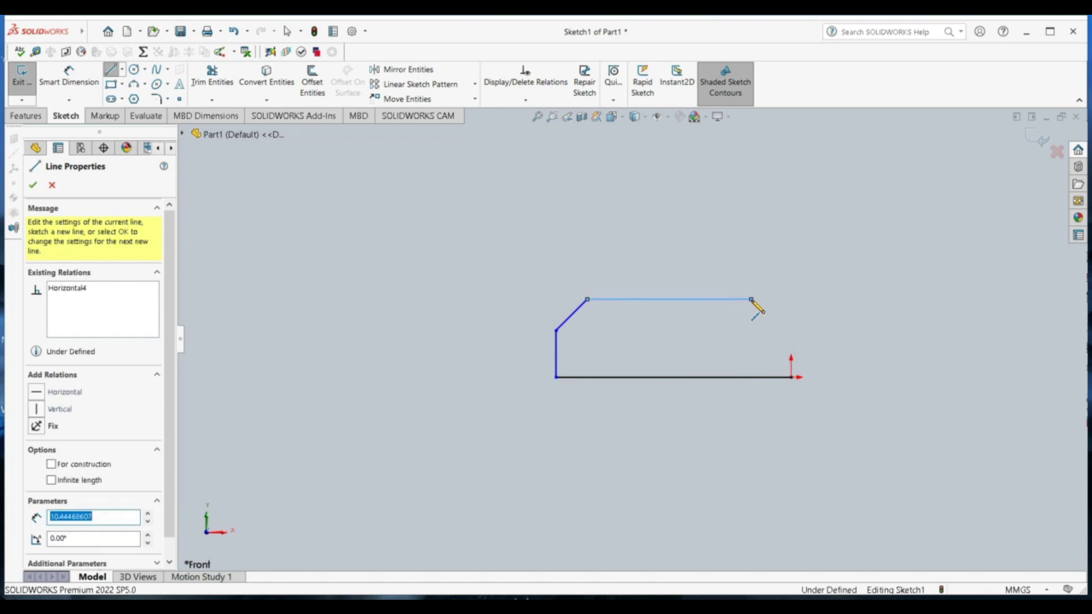
text(13)
key(Return)
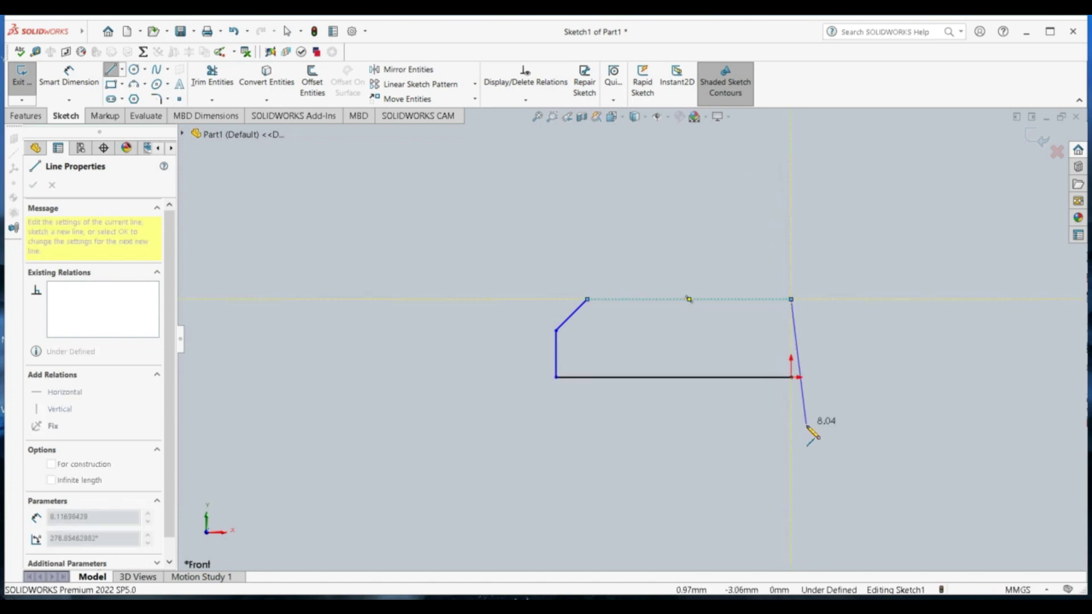
click(791, 192)
text(8.97)
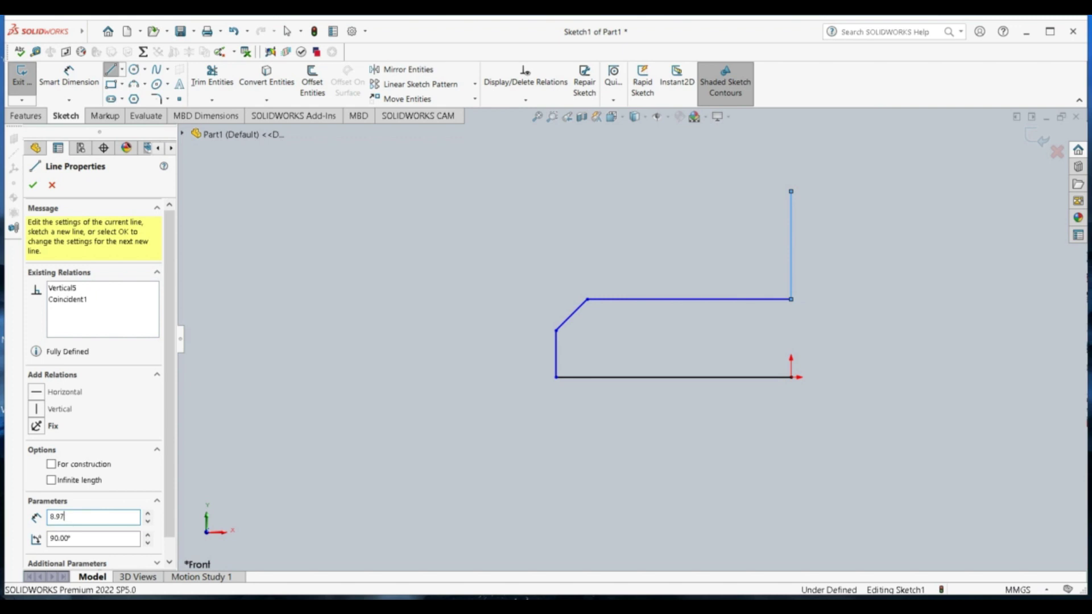
key(Return)
key(Escape)
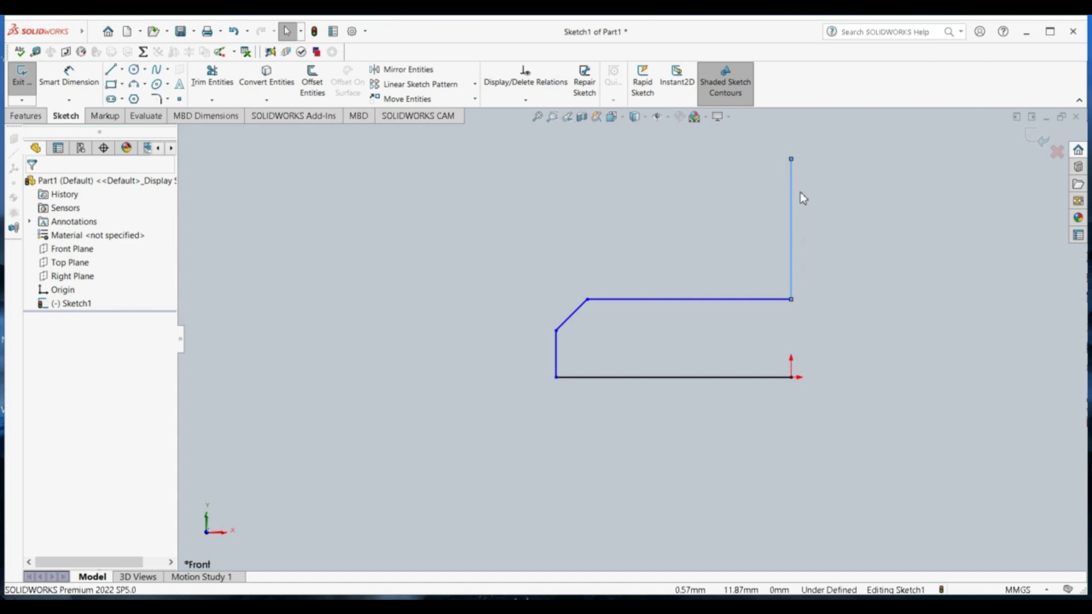
Draw a 14 mm horizontal top line left from the tall vertical line
click(112, 70)
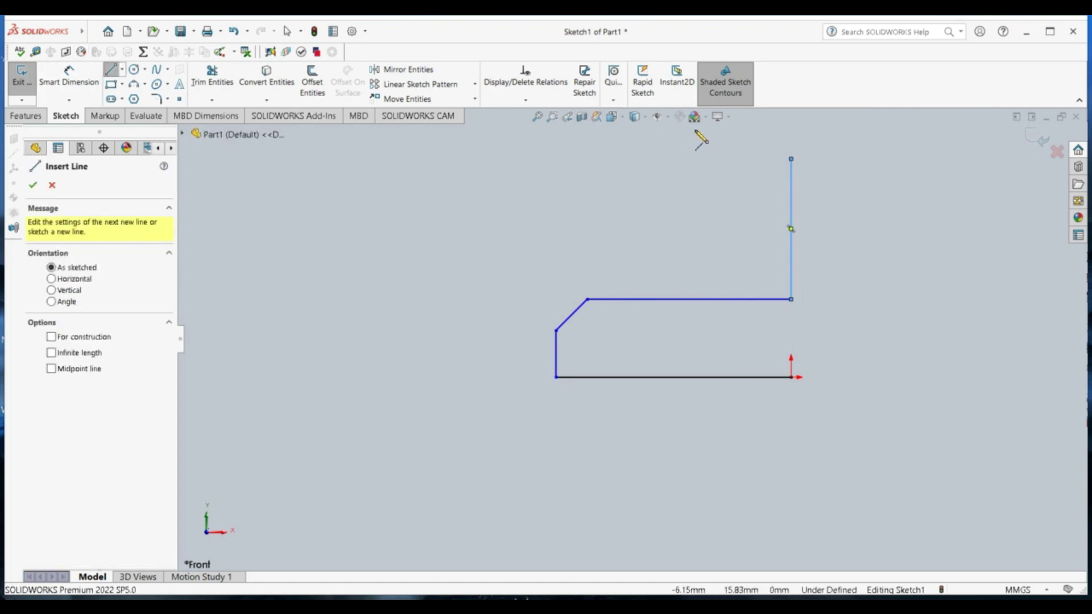
click(807, 173)
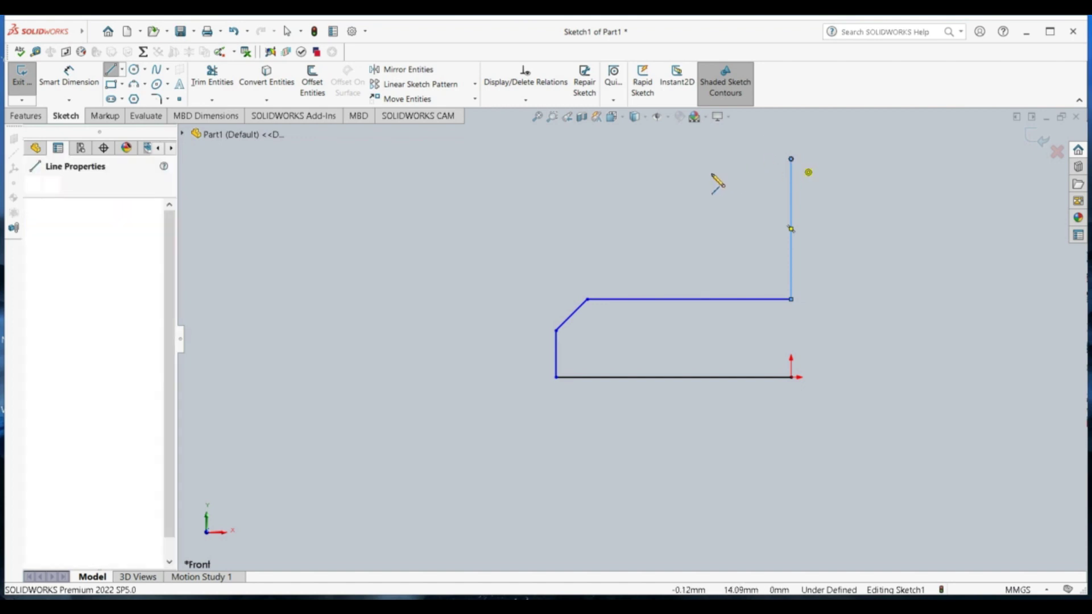
click(603, 160)
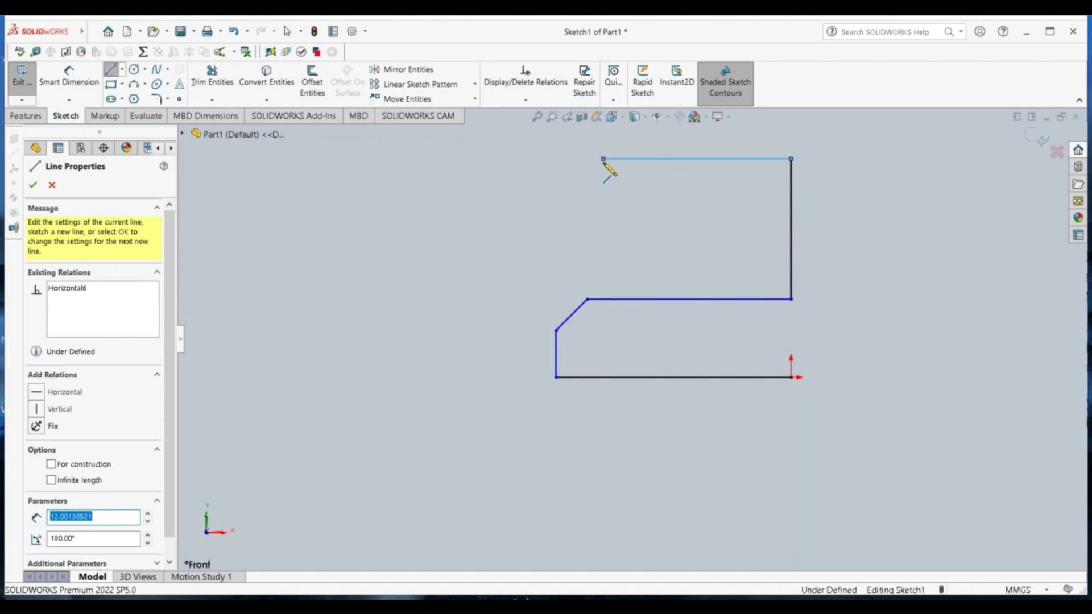
text(14)
key(Return)
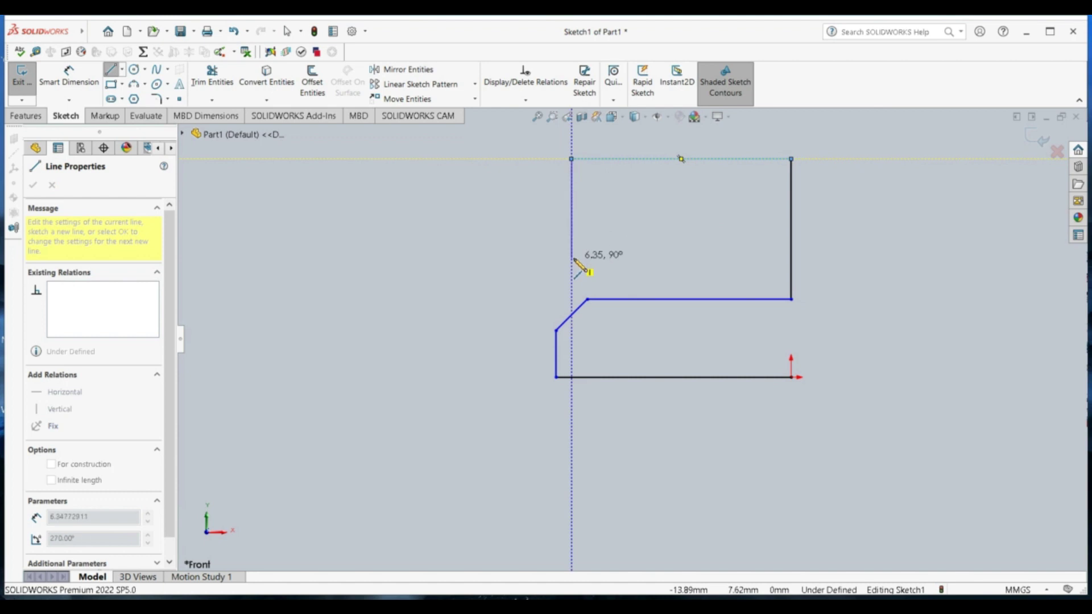
Try Smart Dimension on the top and bottom lines, cancelling both attempts
key(Escape)
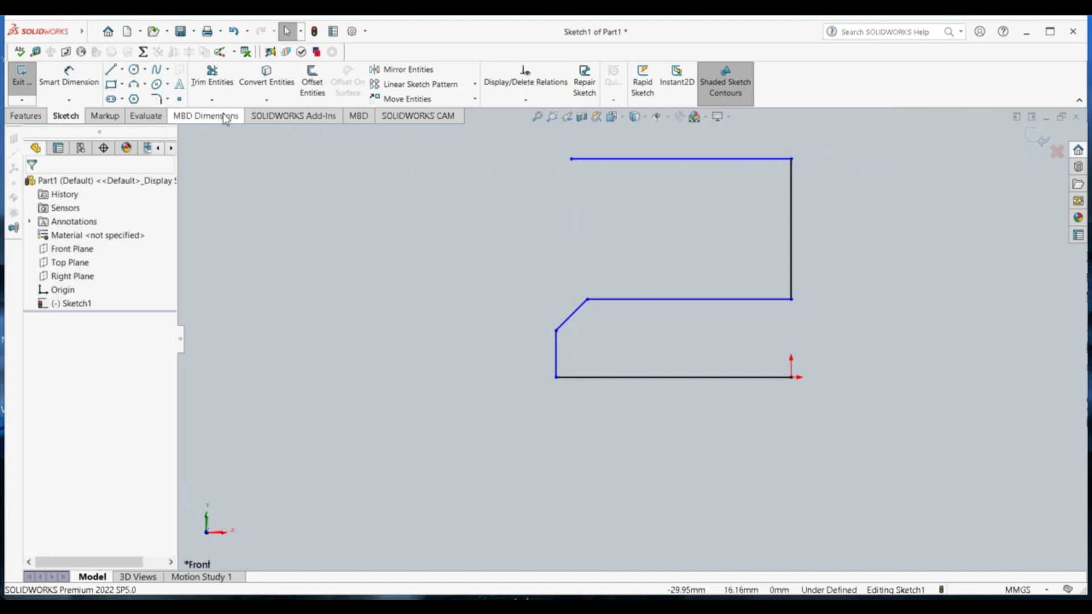
click(69, 77)
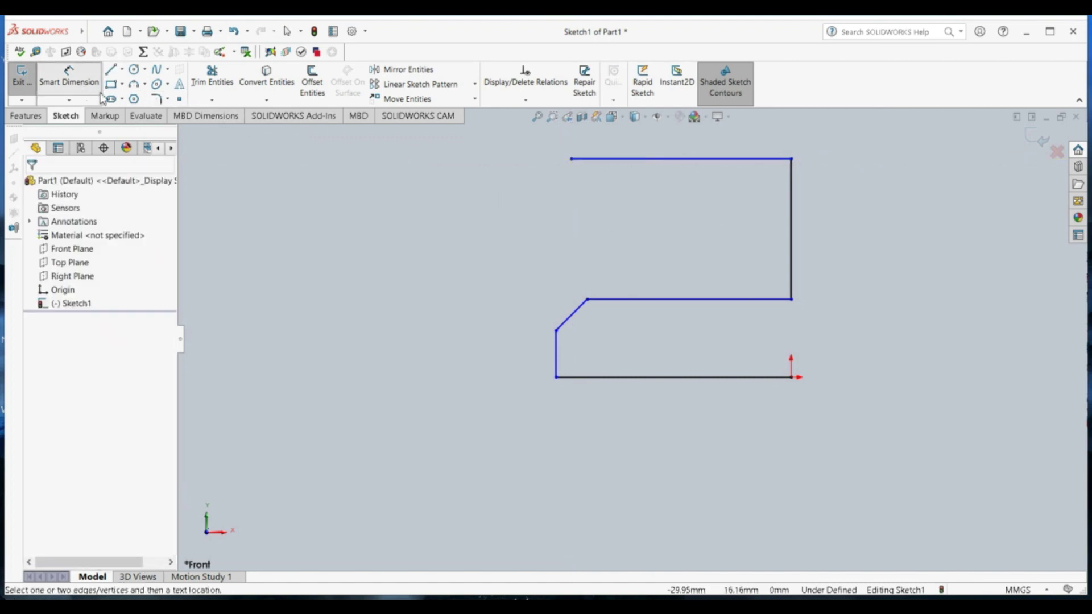
click(622, 161)
key(Escape)
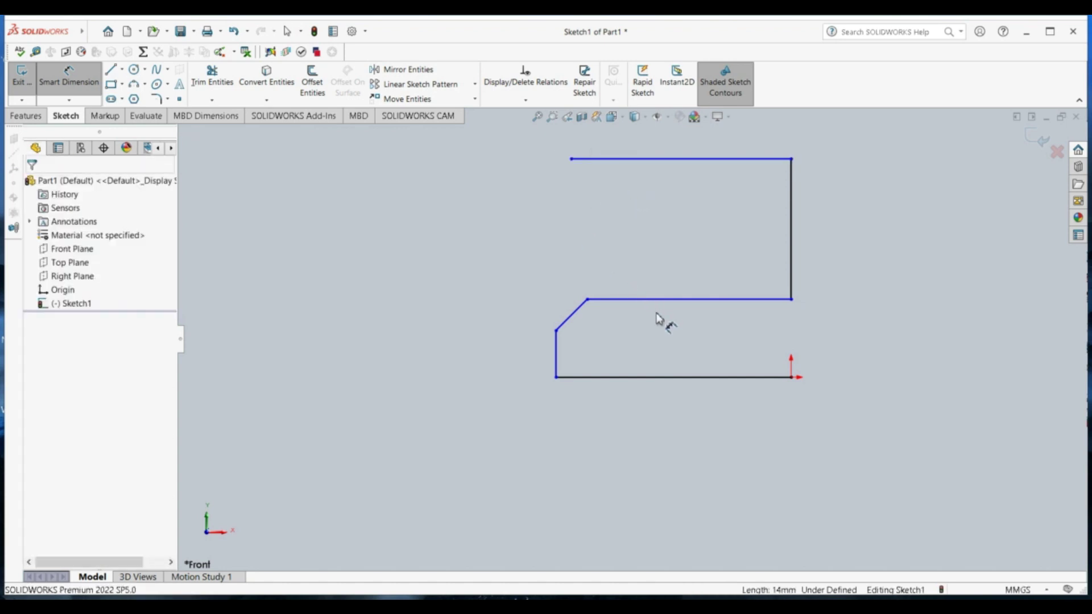
key(space)
key(Escape)
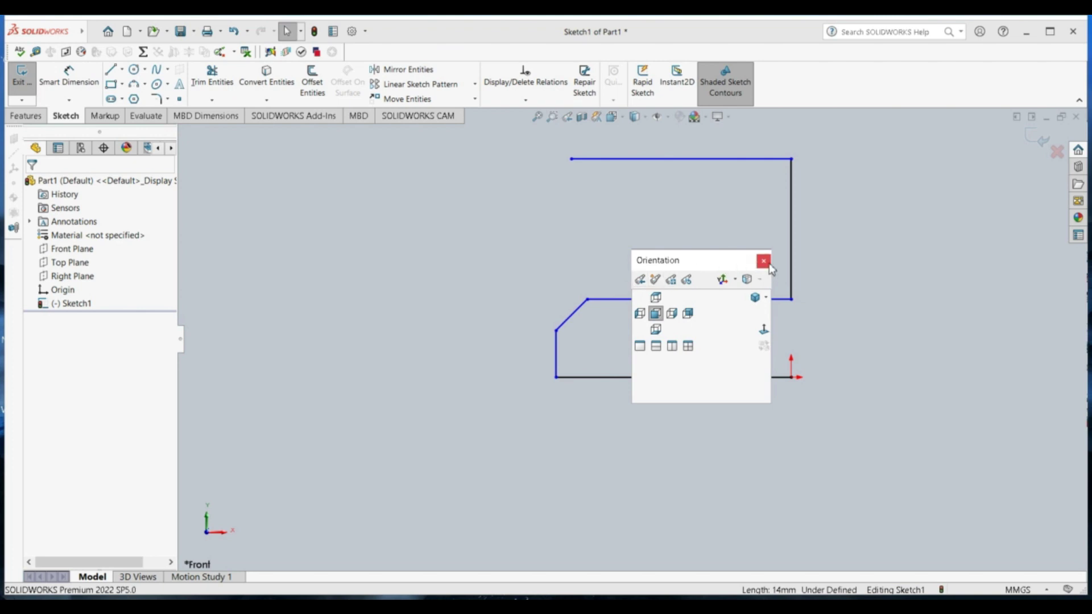
click(764, 261)
click(69, 76)
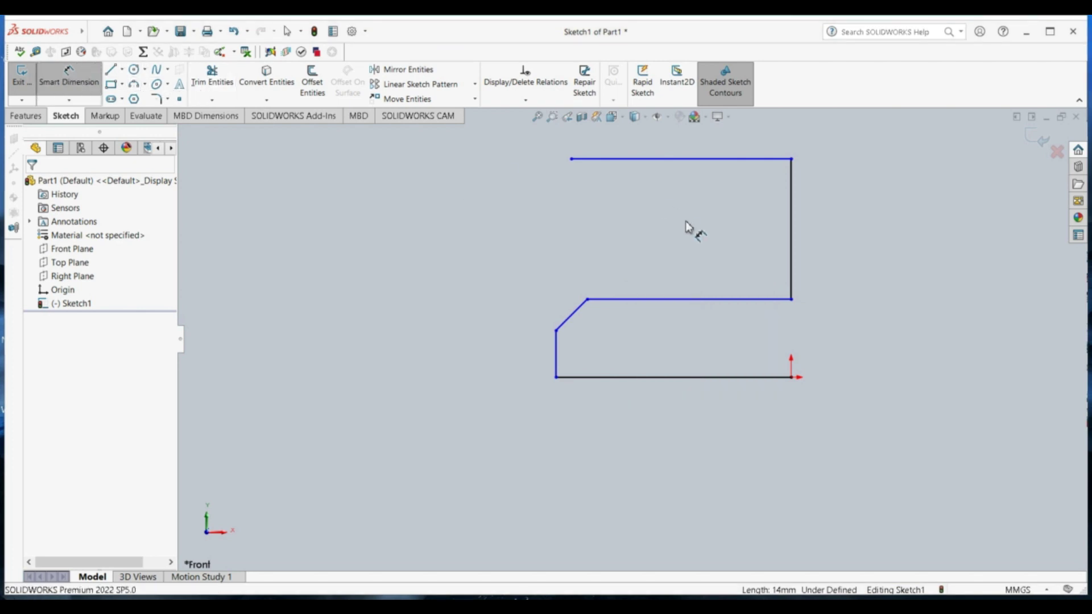
click(680, 299)
key(Escape)
key(Escape)
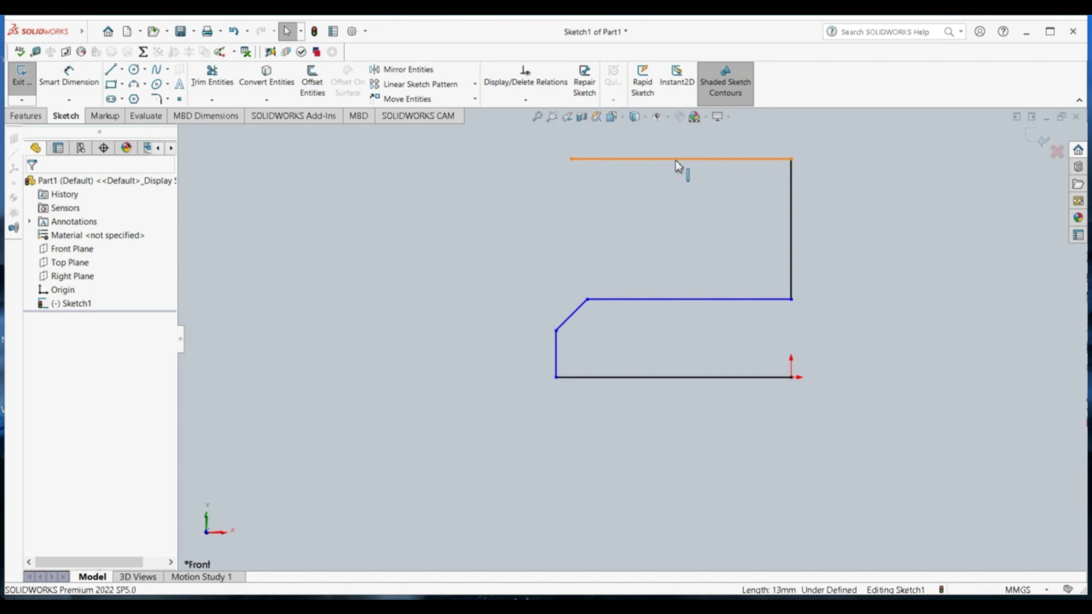
Set the top horizontal line's length to 10 mm in Line Properties
click(675, 159)
text(10)
key(Return)
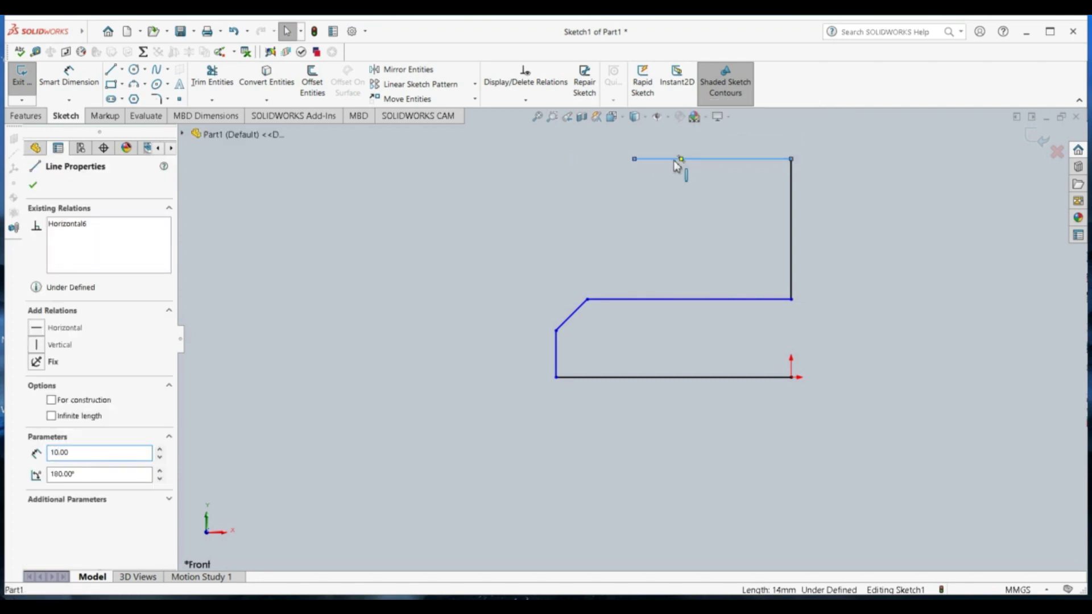
click(634, 186)
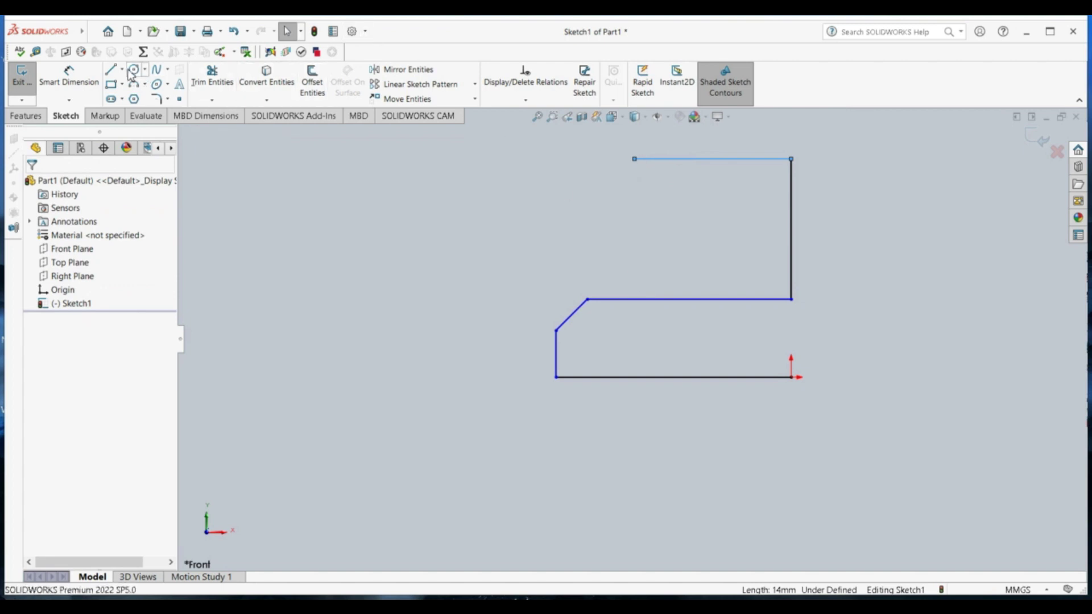
Draw a 14 mm horizontal line leftward from the middle of the right vertical edge
click(111, 69)
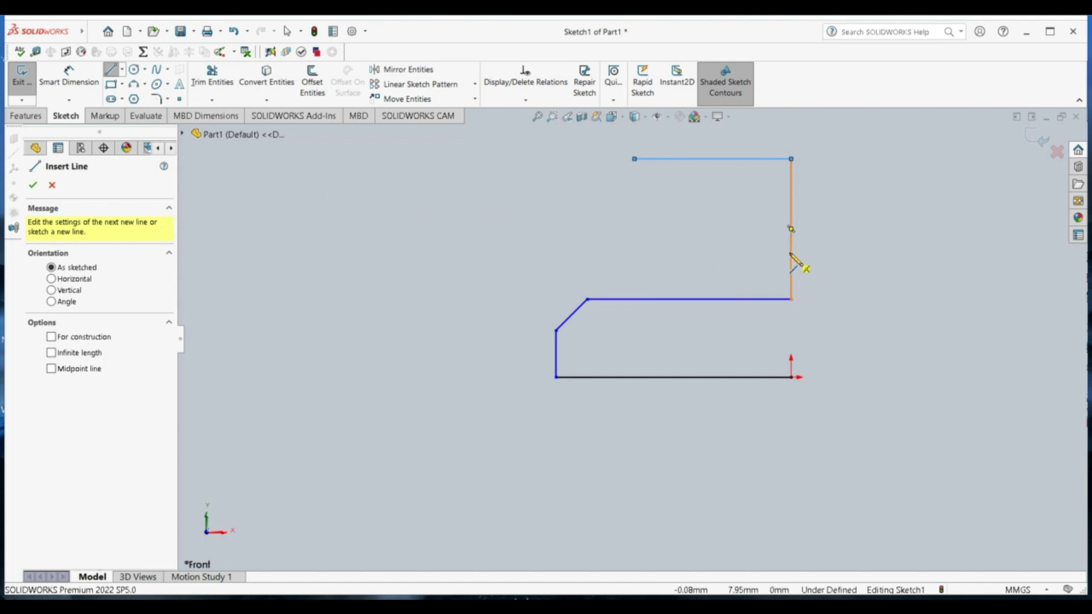
click(791, 252)
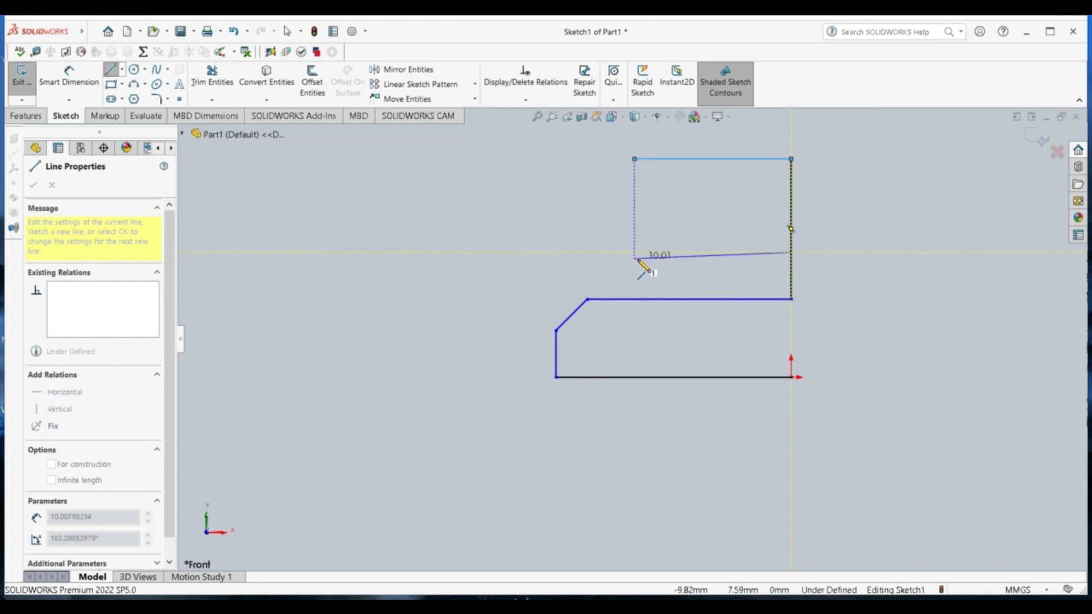
double_click(618, 253)
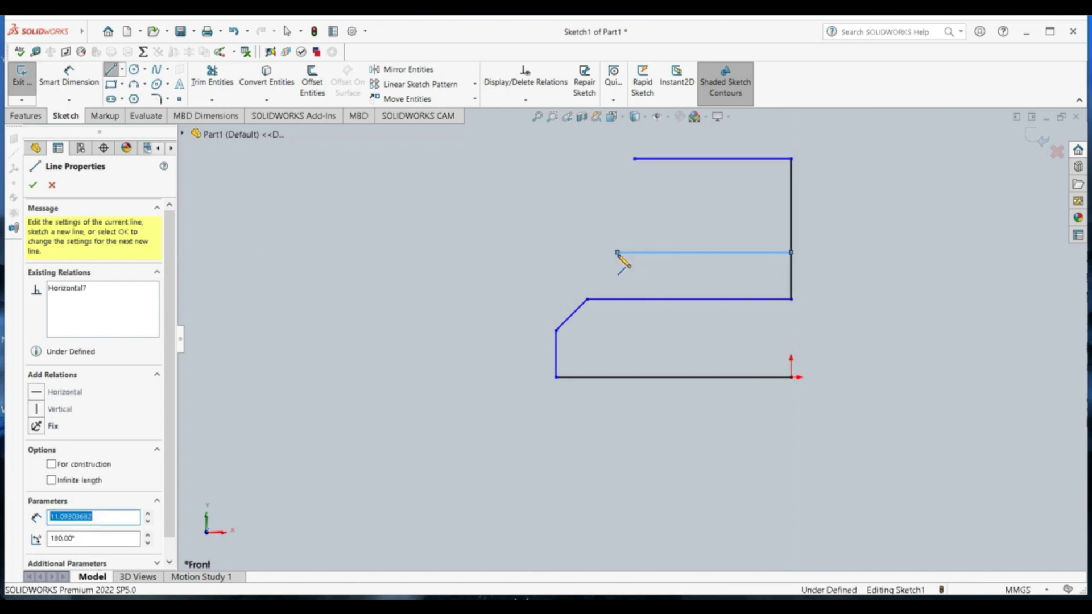
text(14)
key(Return)
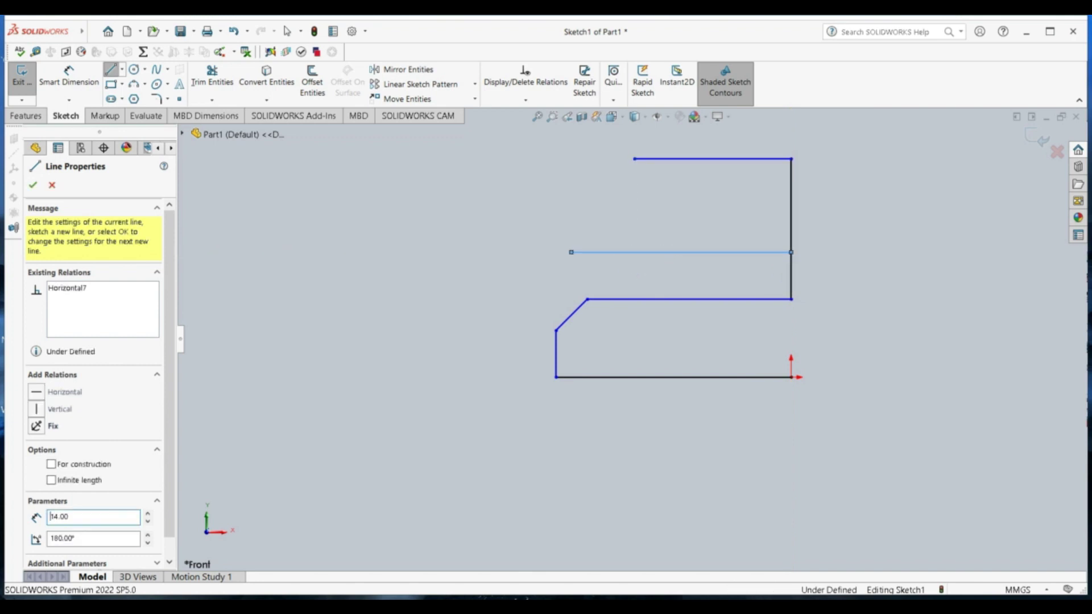
key(Escape)
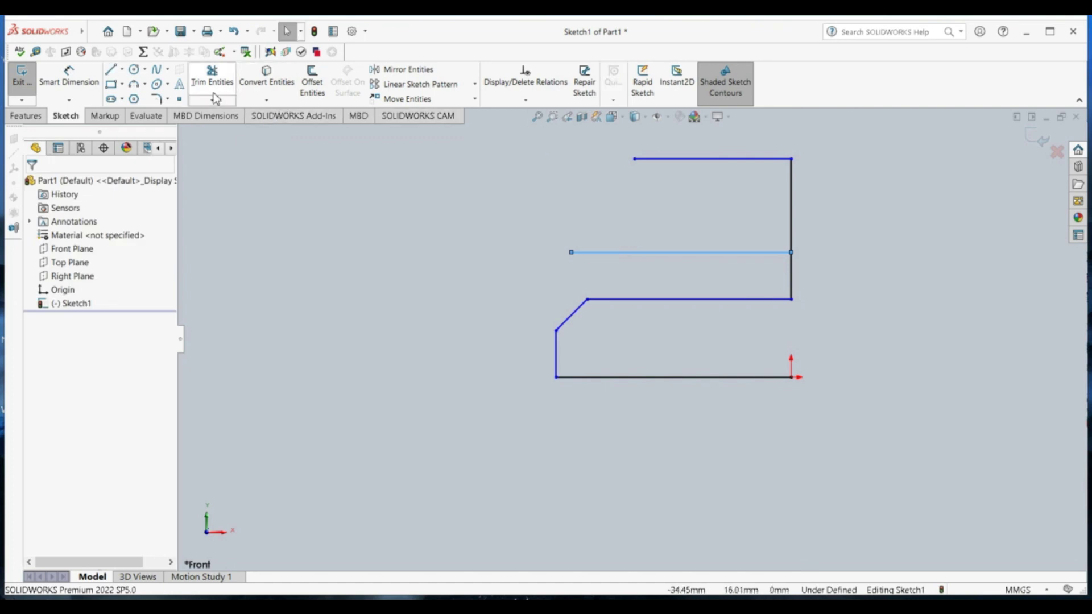
Draw a 3-point arc from the chamfer top to the top line's left end, then delete the middle line
click(135, 85)
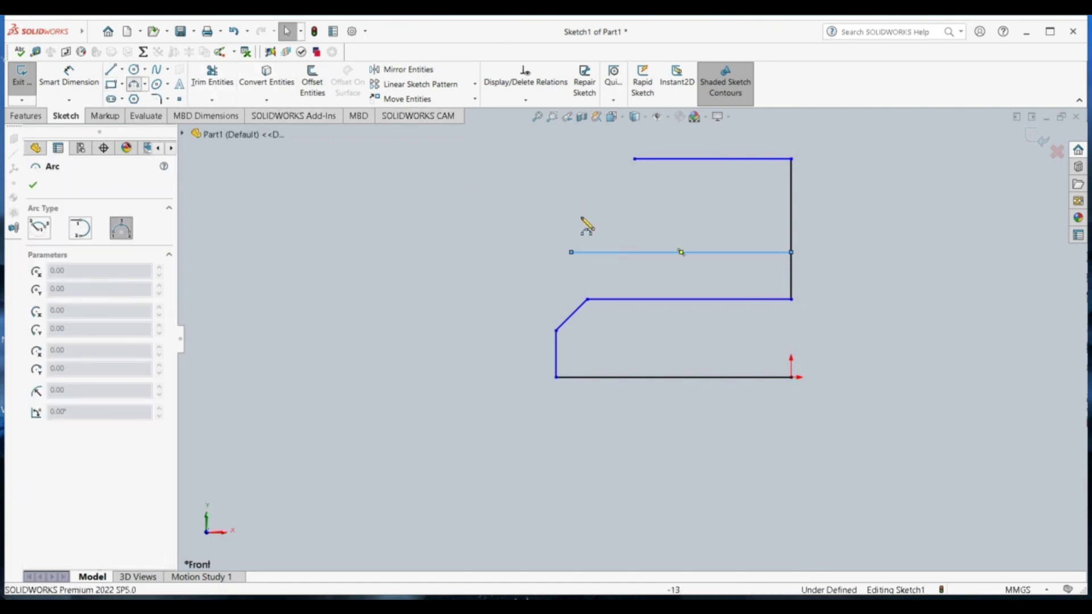
click(587, 299)
click(635, 160)
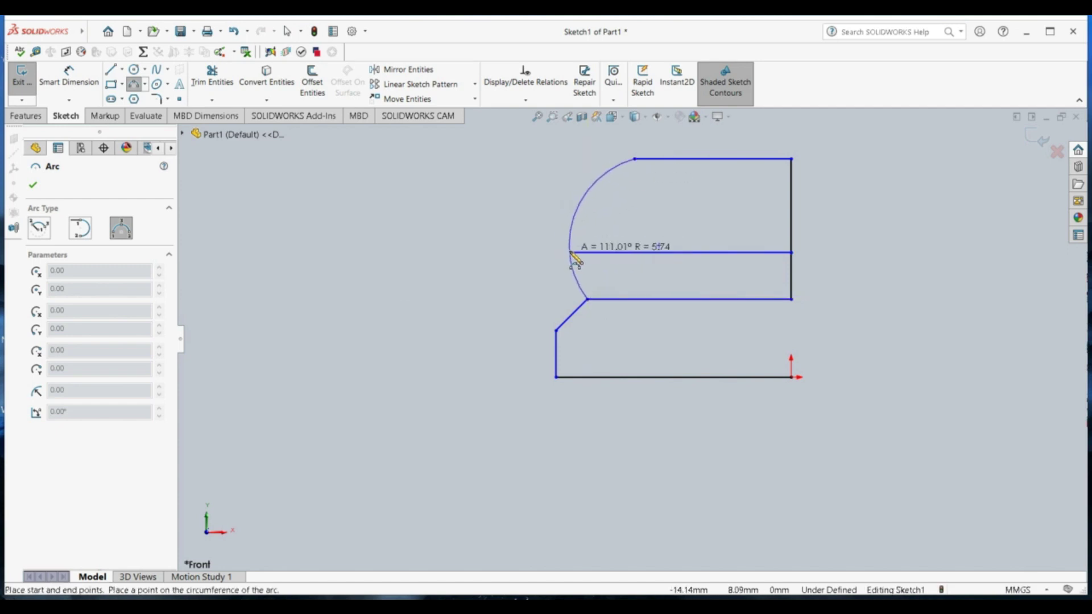
click(574, 254)
key(Escape)
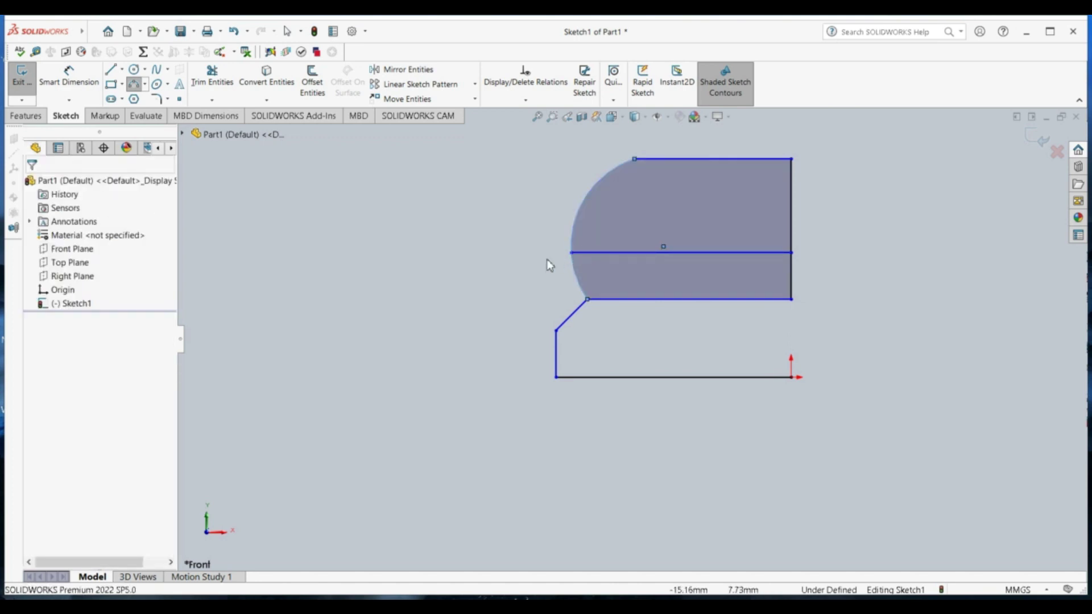
click(596, 252)
key(Delete)
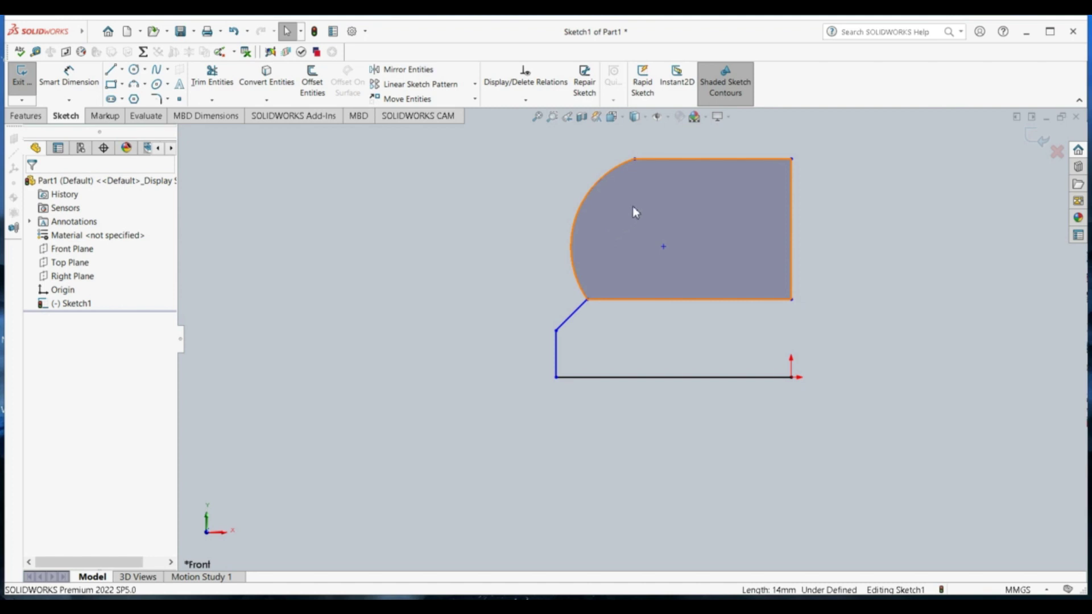
Draw a vertical ear line up from the arc's top end and set its length to 2 mm
scroll(627, 255, down, 3)
scroll(634, 242, up, 5)
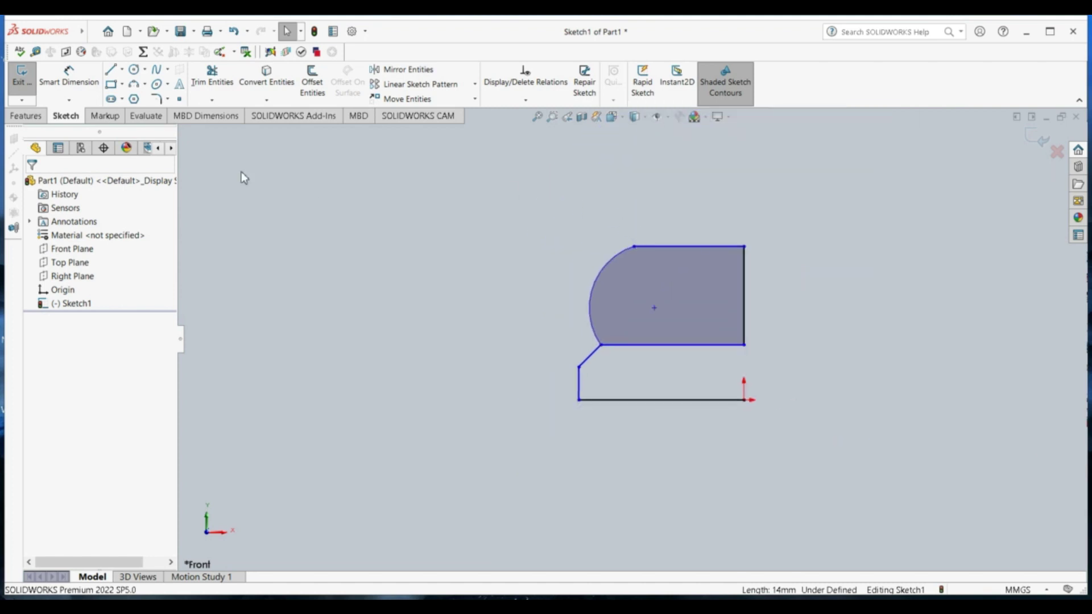
click(110, 69)
click(634, 246)
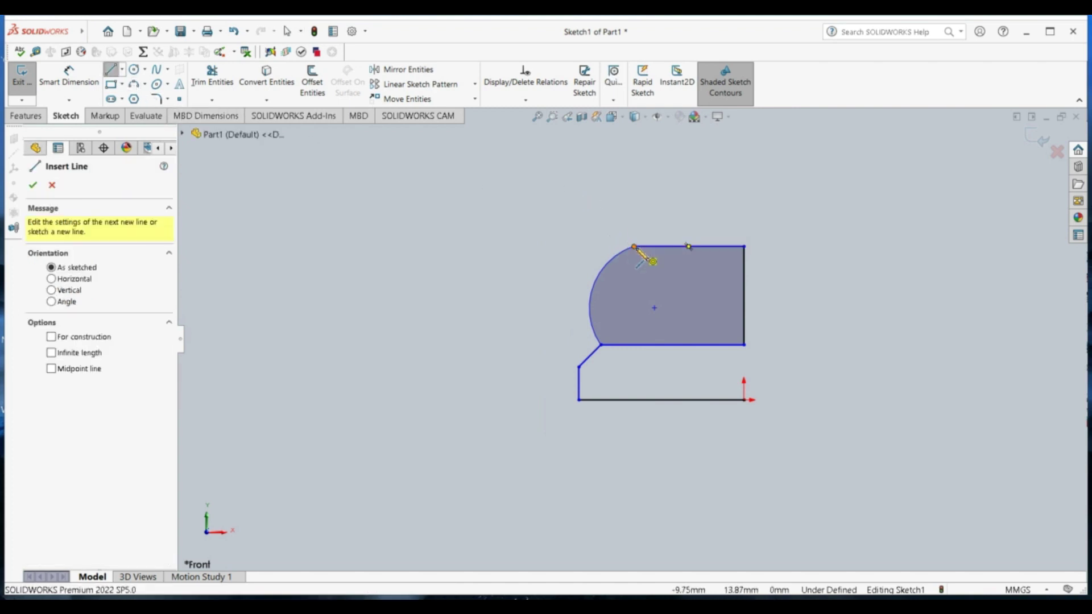
click(635, 248)
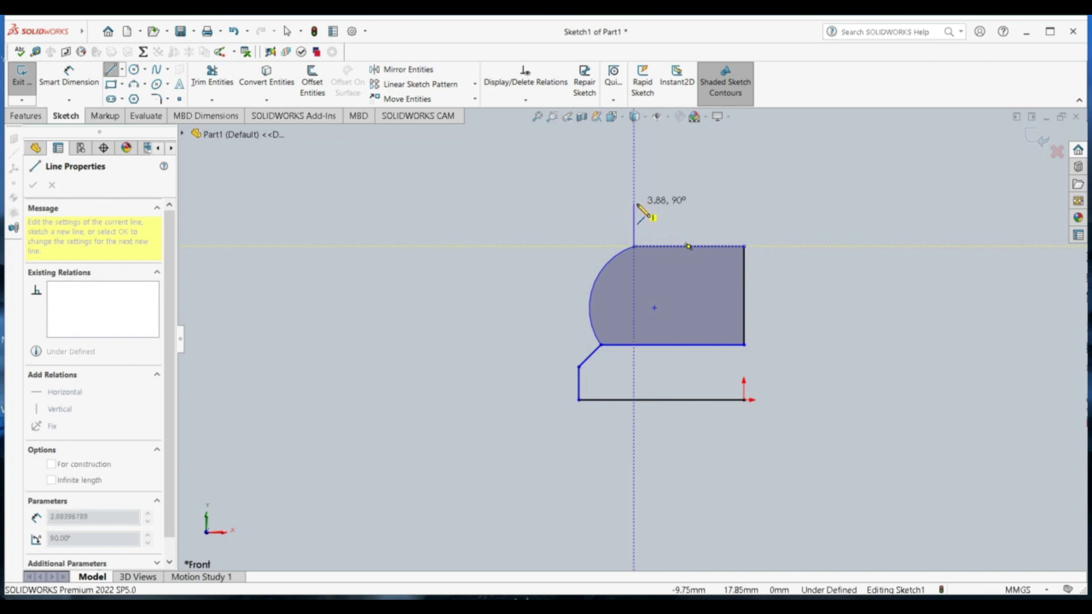
click(635, 204)
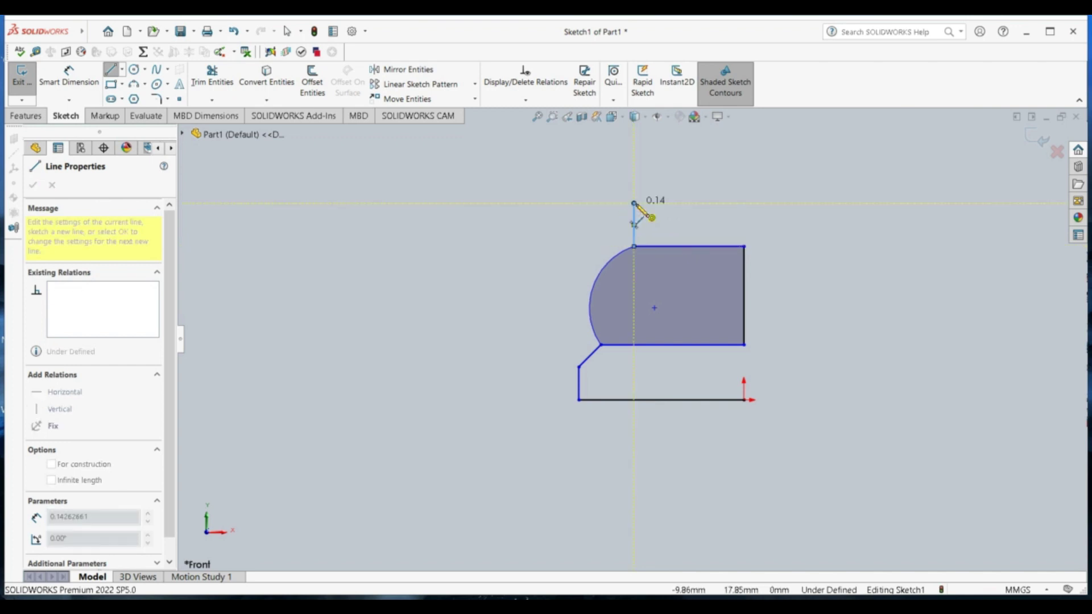
key(Escape)
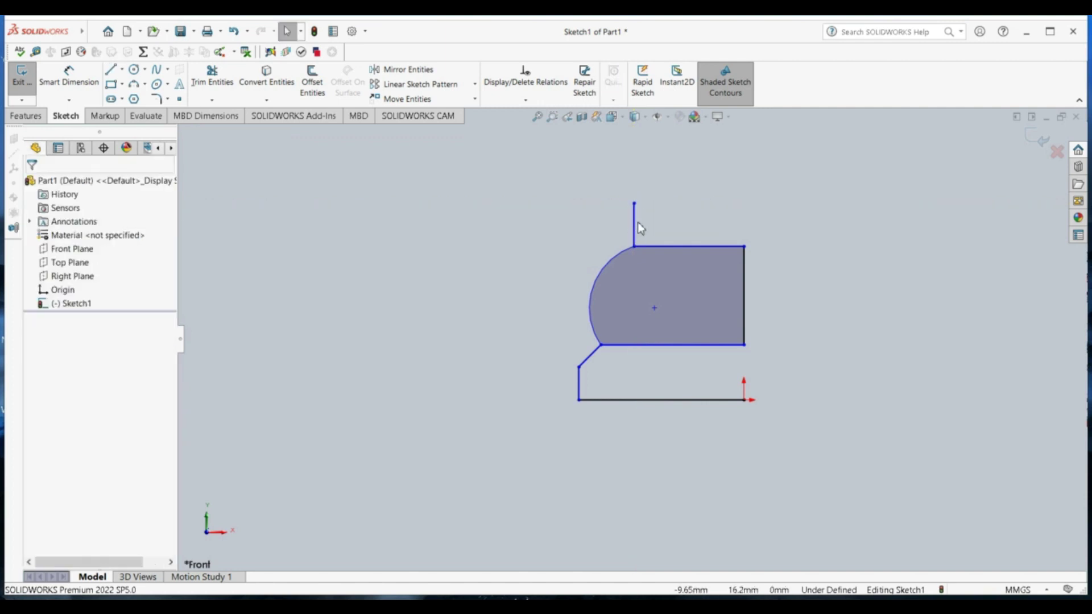
click(635, 228)
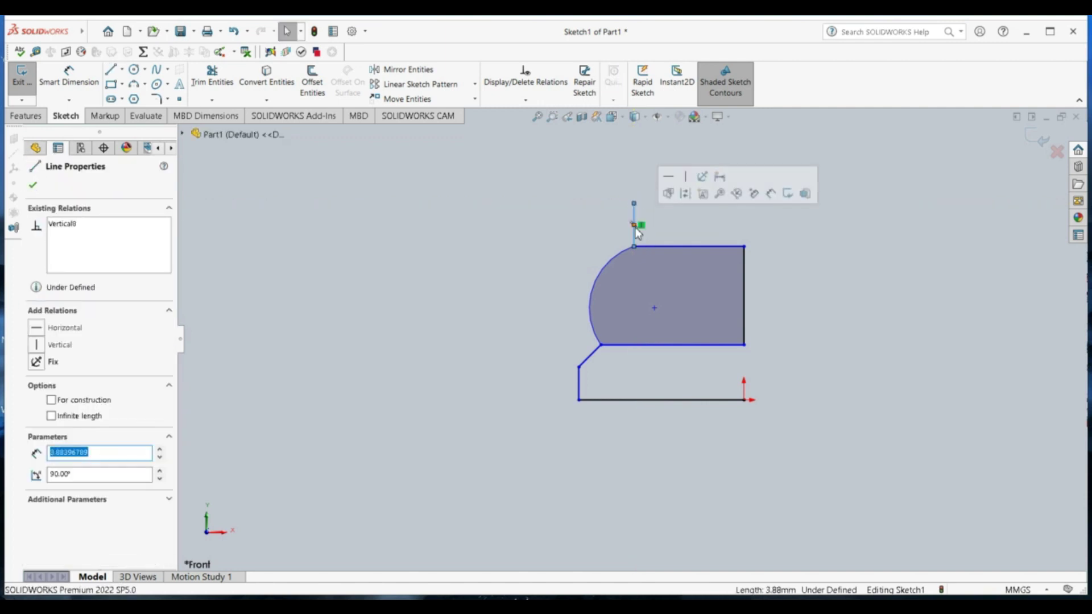
text(2)
key(Return)
key(Escape)
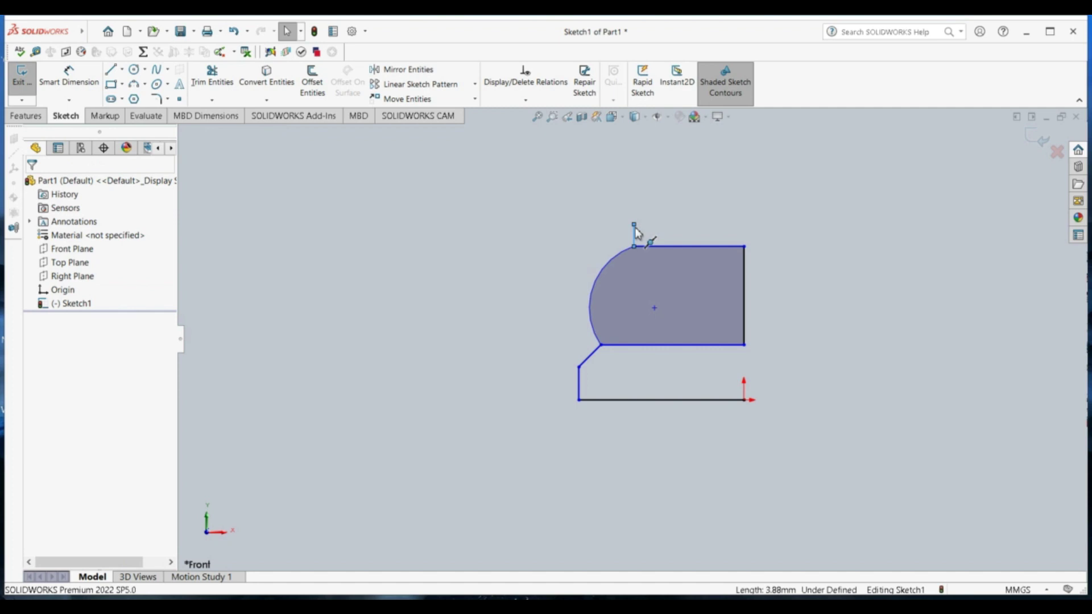